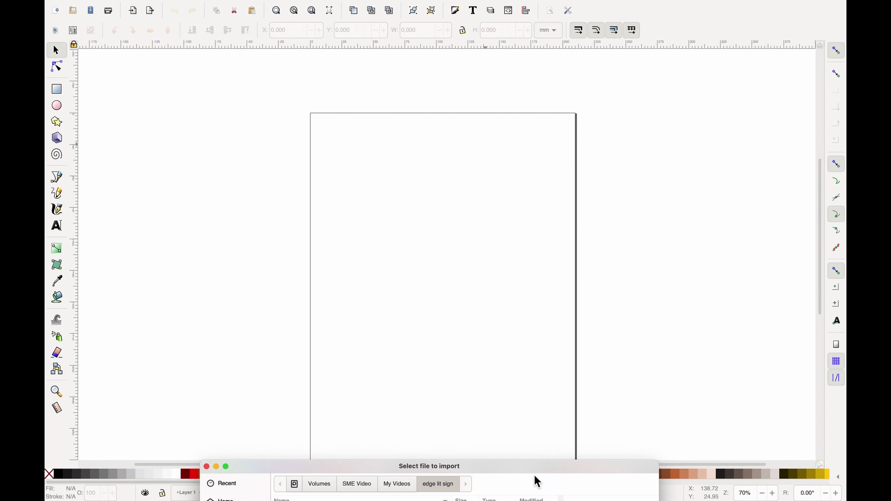
Step: Import edge_template.svg as editable objects and place the rounded-rectangle outline on the page
{"action": "left_click_drag", "start_coordinate": [522, 464], "coordinate": [525, 461]}
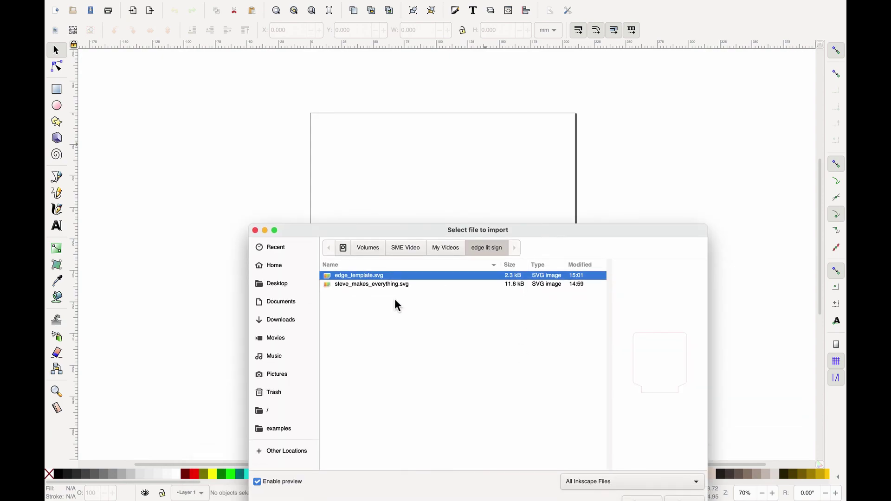
{"action": "double_click", "coordinate": [354, 276]}
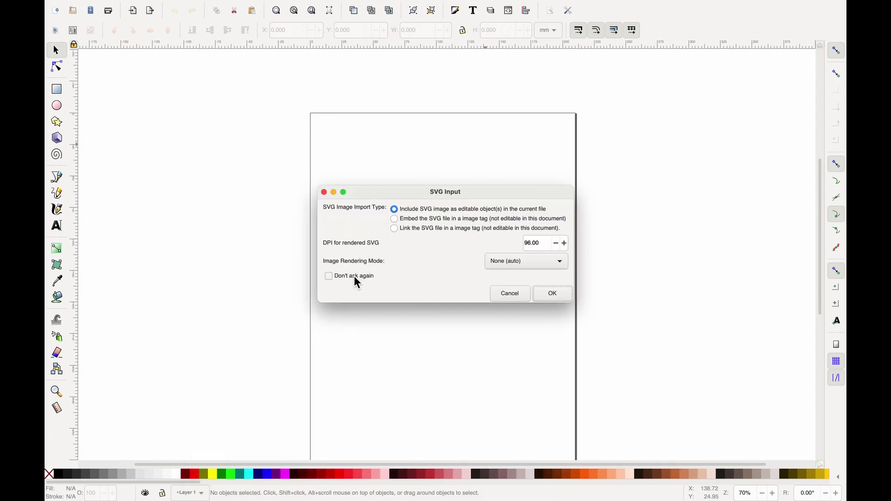
{"action": "left_click", "coordinate": [561, 296]}
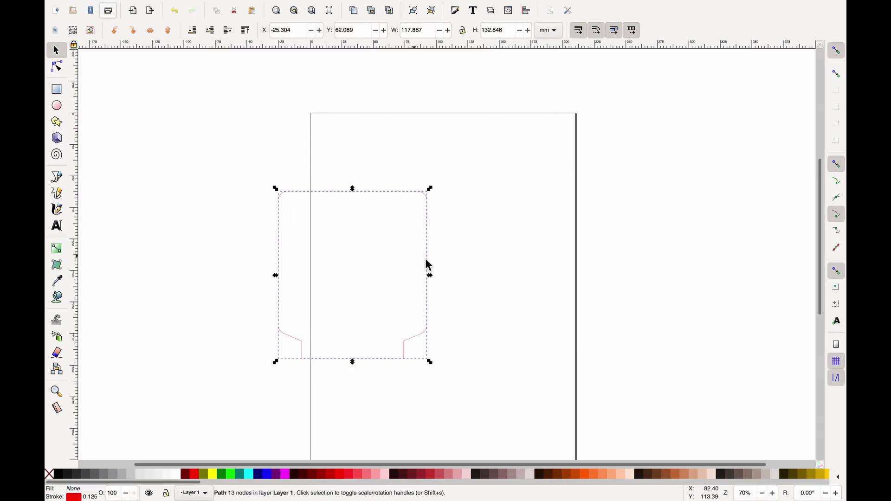
{"action": "left_click_drag", "start_coordinate": [425, 257], "coordinate": [551, 249]}
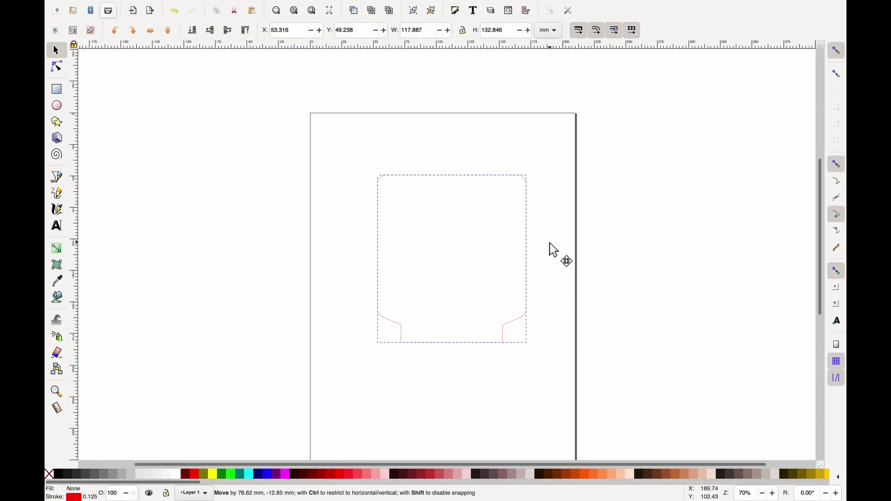
{"action": "left_click", "coordinate": [571, 364]}
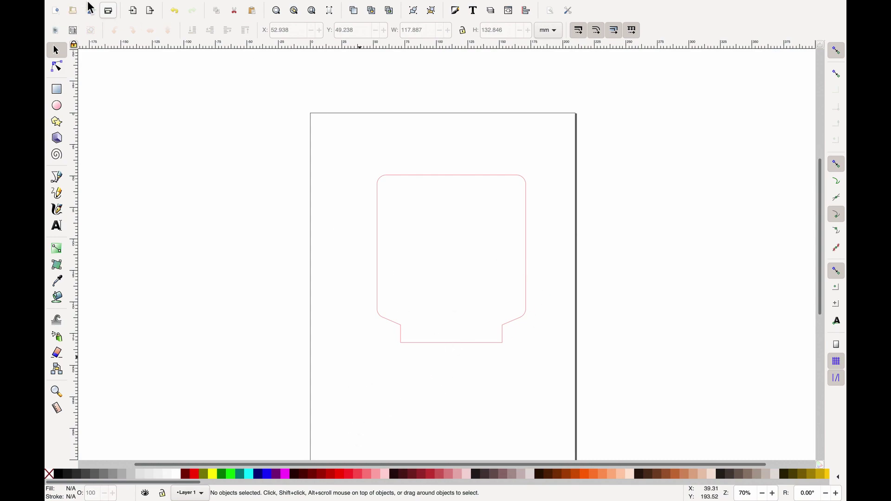
Step: Import steve_makes_everything.svg as editable objects
{"action": "left_click", "coordinate": [115, 6]}
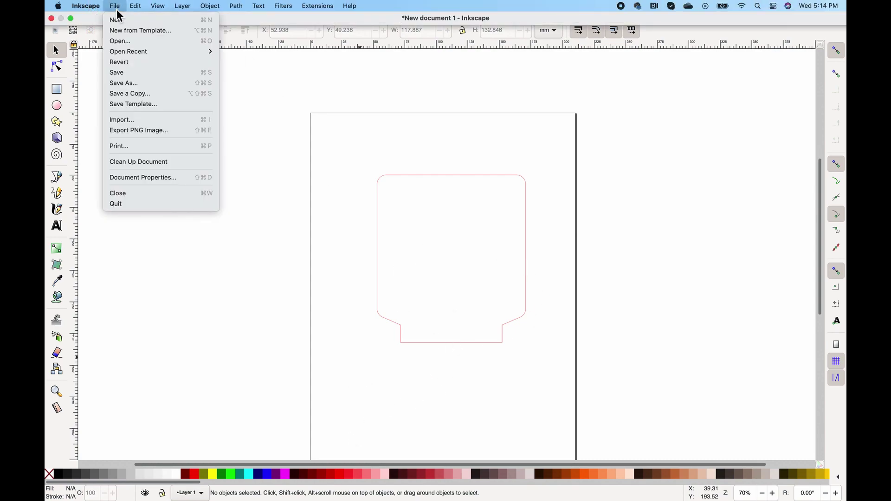
{"action": "left_click", "coordinate": [125, 120]}
{"action": "left_click", "coordinate": [348, 159]}
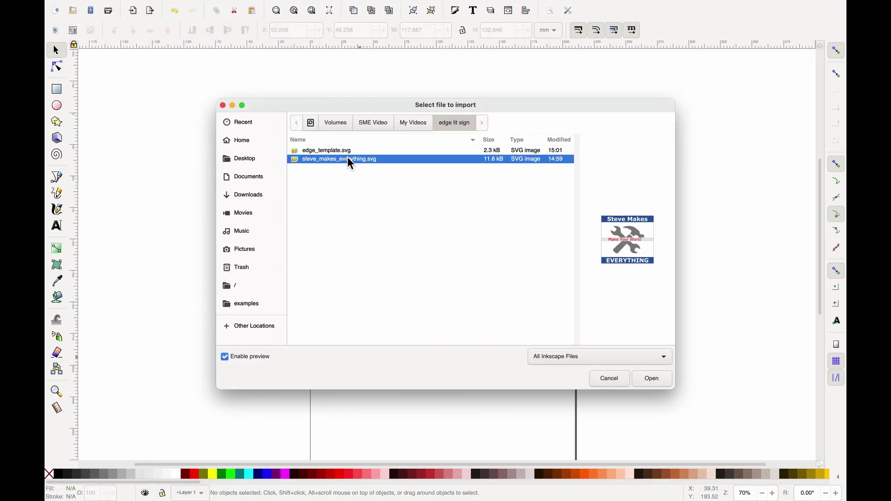
{"action": "left_click", "coordinate": [648, 383]}
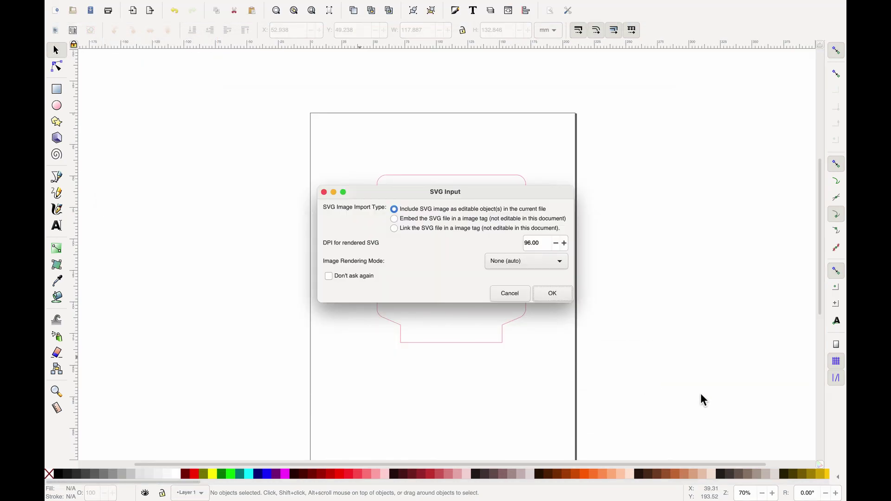
{"action": "left_click", "coordinate": [552, 294]}
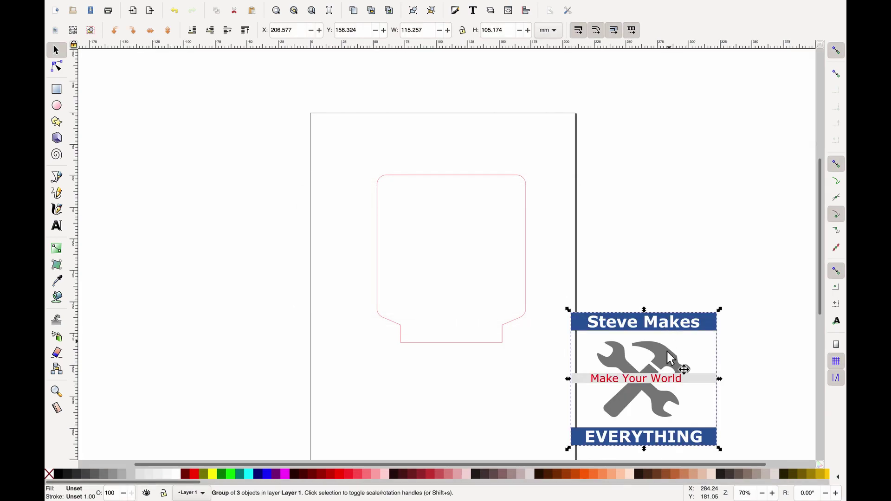
Step: Move the logo into the outline, shrink it to about 106.6 × 97.2 mm, and select both
{"action": "left_click_drag", "start_coordinate": [667, 352], "coordinate": [453, 194]}
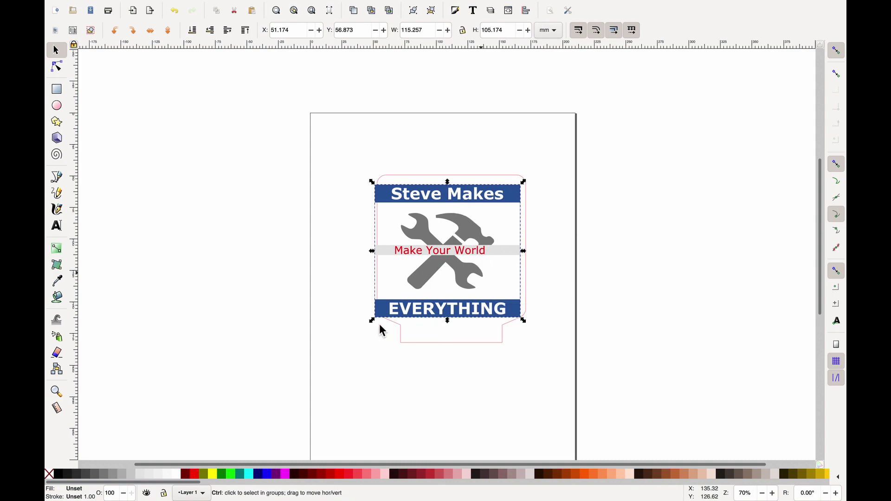
{"action": "left_click_drag", "start_coordinate": [370, 323], "coordinate": [385, 321]}
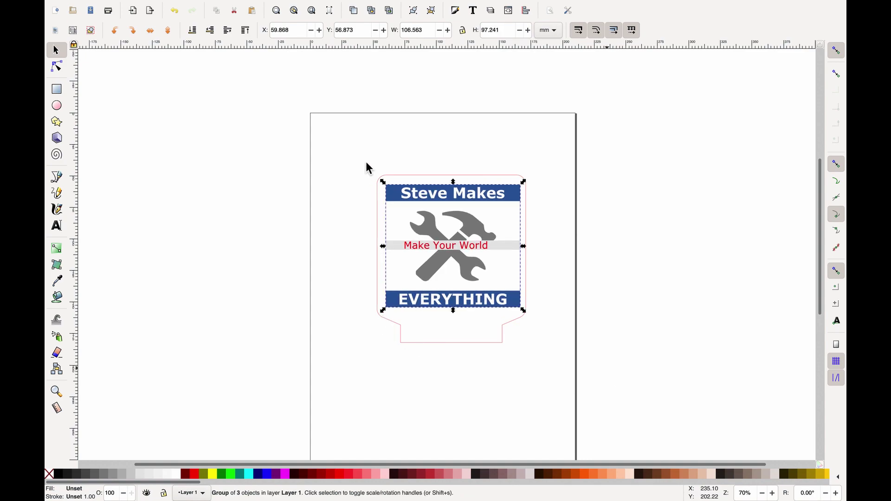
{"action": "left_click_drag", "start_coordinate": [346, 143], "coordinate": [572, 383]}
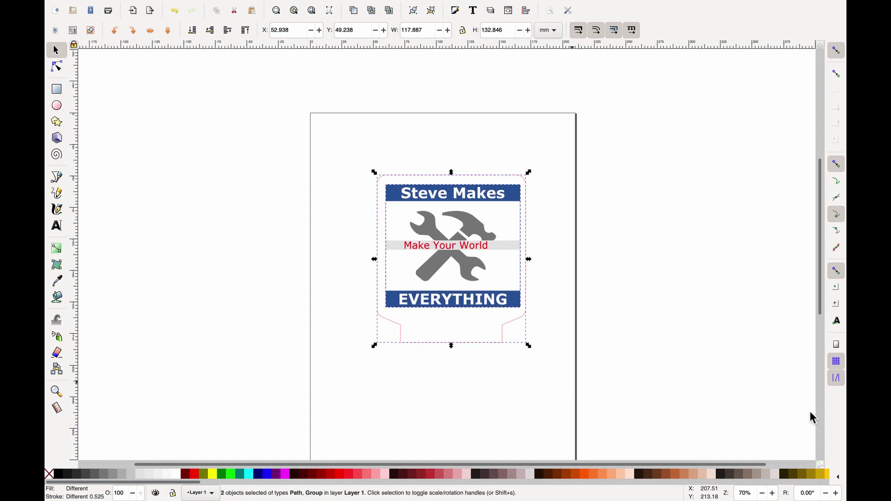
{"action": "mouse_move", "coordinate": [207, 3]}
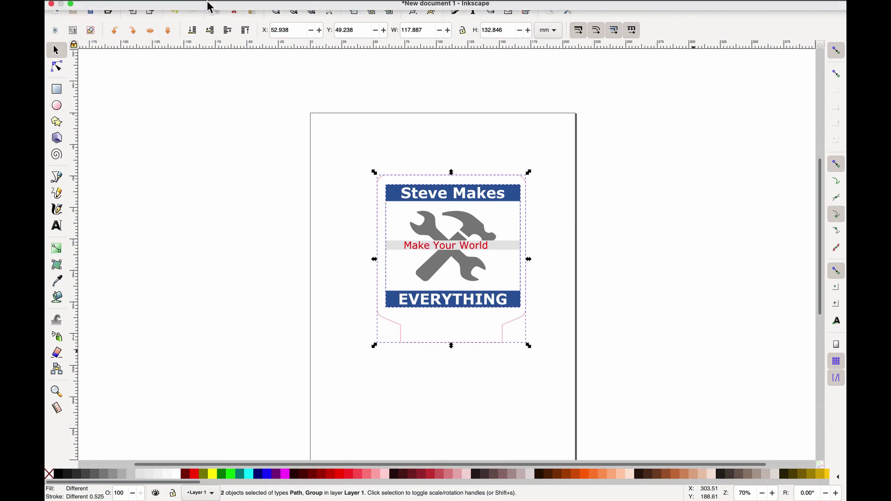
Step: Centre the logo on the outline horizontally and vertically using Align and Distribute
{"action": "left_click", "coordinate": [211, 6]}
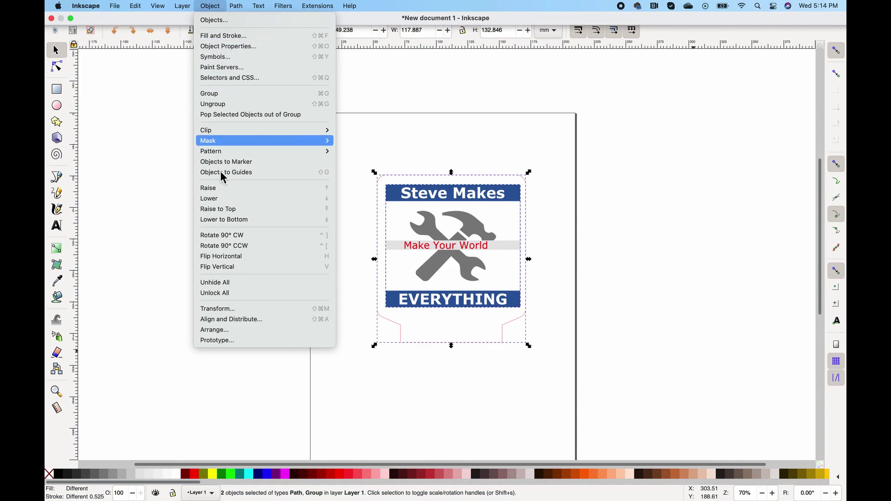
{"action": "left_click", "coordinate": [237, 320]}
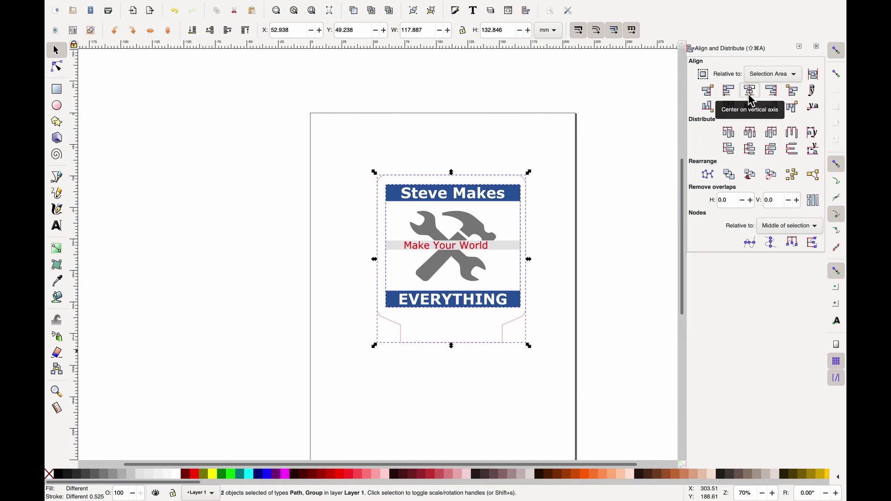
{"action": "left_click", "coordinate": [754, 88]}
{"action": "left_click", "coordinate": [752, 110]}
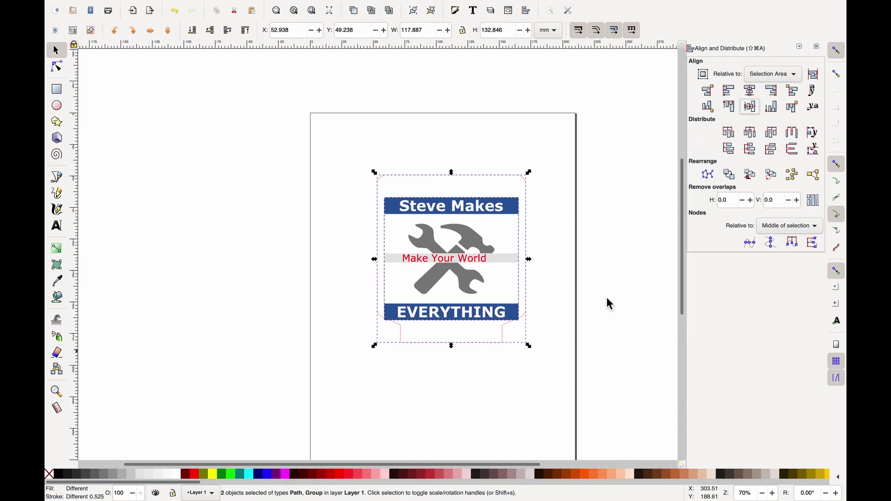
Step: Nudge the logo up three steps toward the top of the outline
{"action": "left_click", "coordinate": [530, 329]}
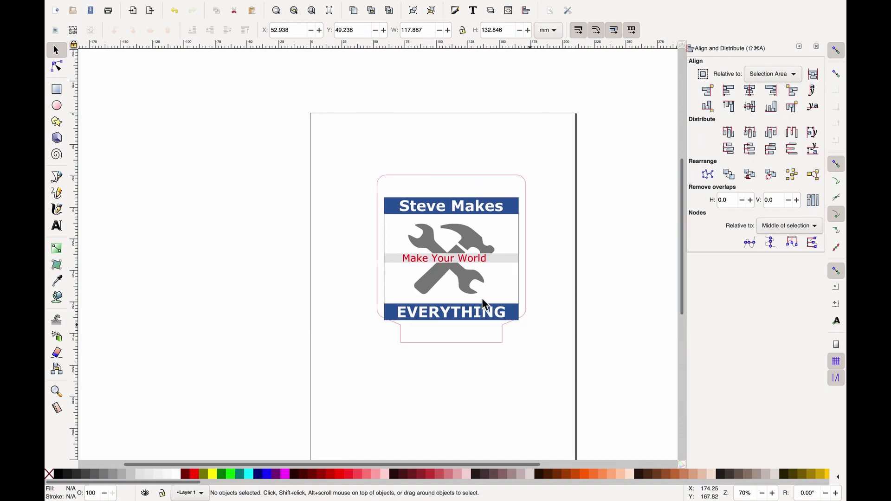
{"action": "left_click", "coordinate": [450, 315]}
{"action": "key", "text": "Up"}
{"action": "key", "text": "Up"}
{"action": "key", "text": "Up"}
{"action": "key", "text": "Up"}
{"action": "key", "text": "Up"}
{"action": "key", "text": "Up"}
{"action": "key", "text": "Up"}
{"action": "key", "text": "Up"}
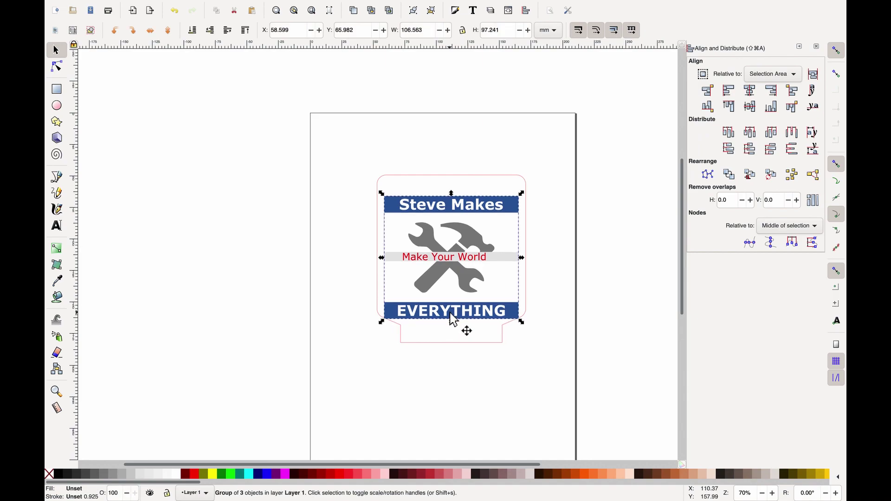
{"action": "key", "text": "Up"}
{"action": "key", "text": "Up"}
{"action": "key", "text": "Up"}
{"action": "key", "text": "Up"}
{"action": "key", "text": "Up"}
{"action": "key", "text": "Up"}
{"action": "key", "text": "Up"}
{"action": "key", "text": "Up"}
{"action": "key", "text": "Up"}
{"action": "key", "text": "Up"}
{"action": "key", "text": "Up"}
{"action": "key", "text": "Up"}
{"action": "key", "text": "Up"}
{"action": "key", "text": "Up"}
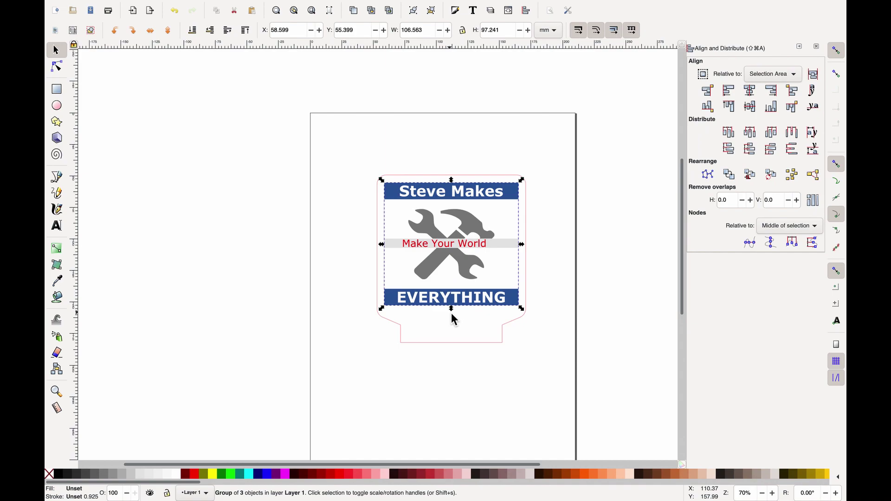
{"action": "key", "text": "Up"}
{"action": "key", "text": "Up"}
{"action": "key", "text": "Up"}
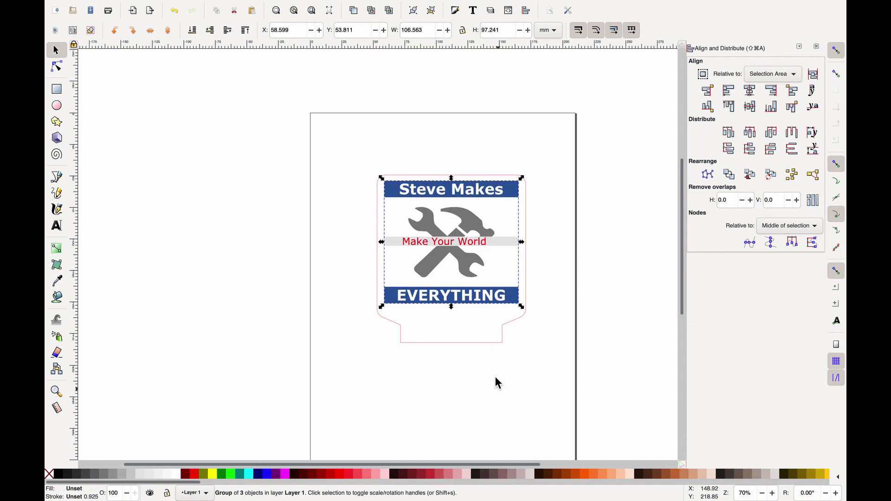
{"action": "key", "text": "Escape"}
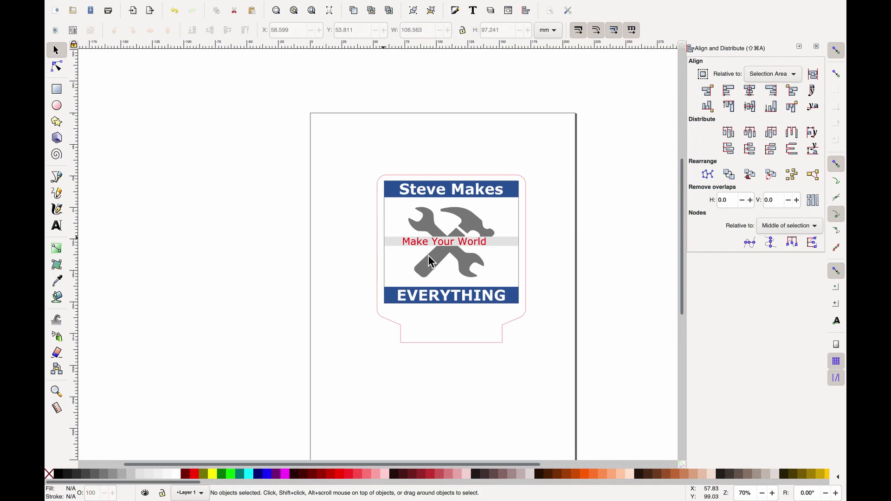
Step: Ungroup the logo into its parts
{"action": "left_click", "coordinate": [494, 198]}
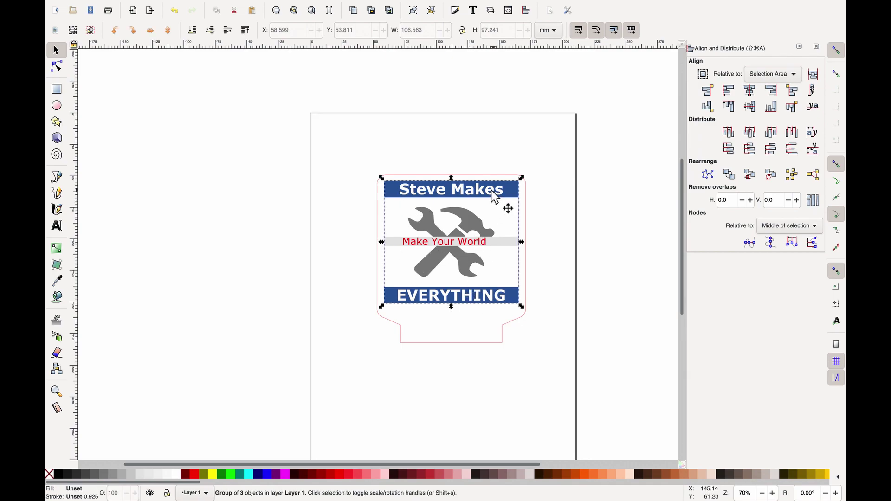
{"action": "right_click", "coordinate": [443, 188]}
{"action": "left_click", "coordinate": [462, 406]}
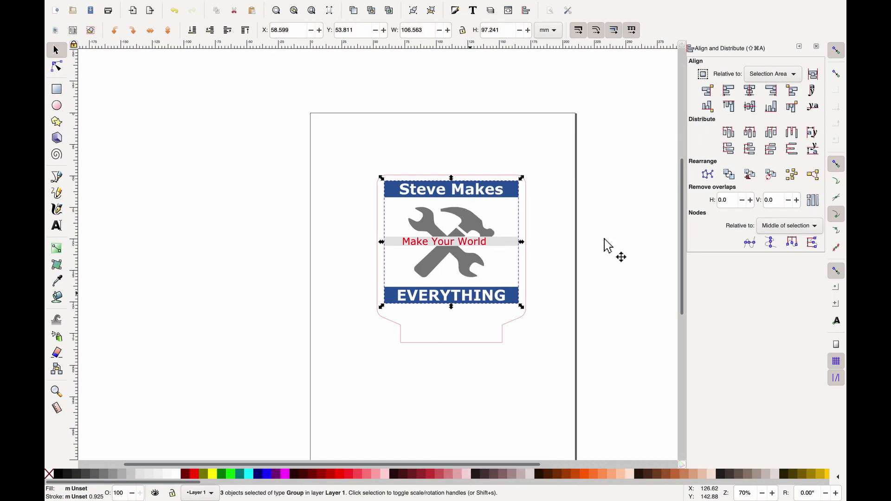
{"action": "left_click", "coordinate": [563, 229]}
{"action": "left_click", "coordinate": [485, 198]}
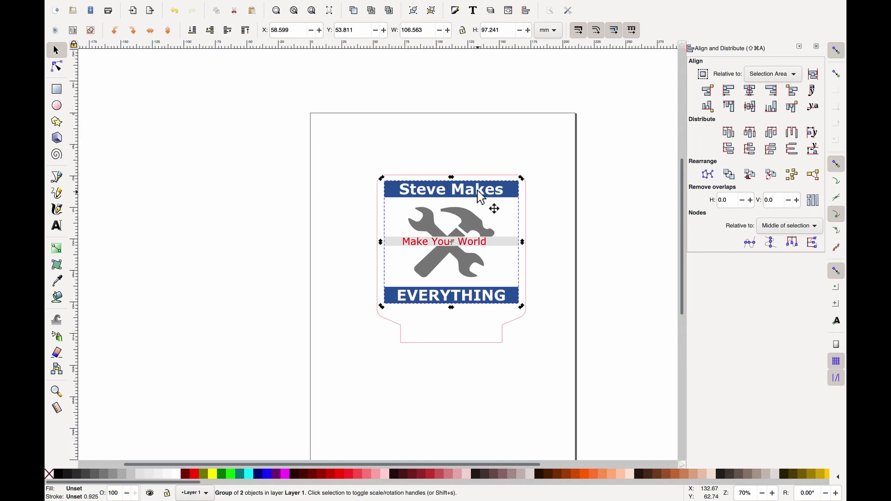
{"action": "left_click", "coordinate": [392, 202]}
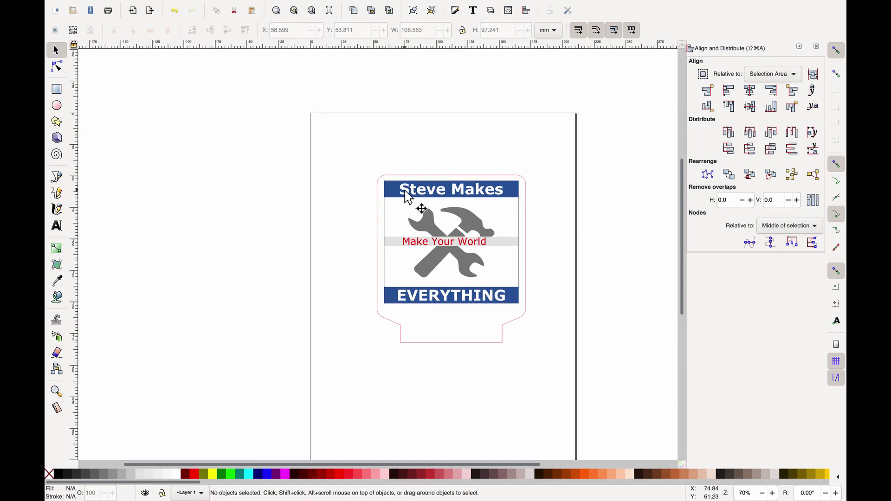
Step: Ungroup the two-part group over the Steve Makes heading
{"action": "left_click", "coordinate": [408, 196]}
{"action": "scroll", "coordinate": [408, 193], "scroll_direction": "up", "scroll_amount": 3}
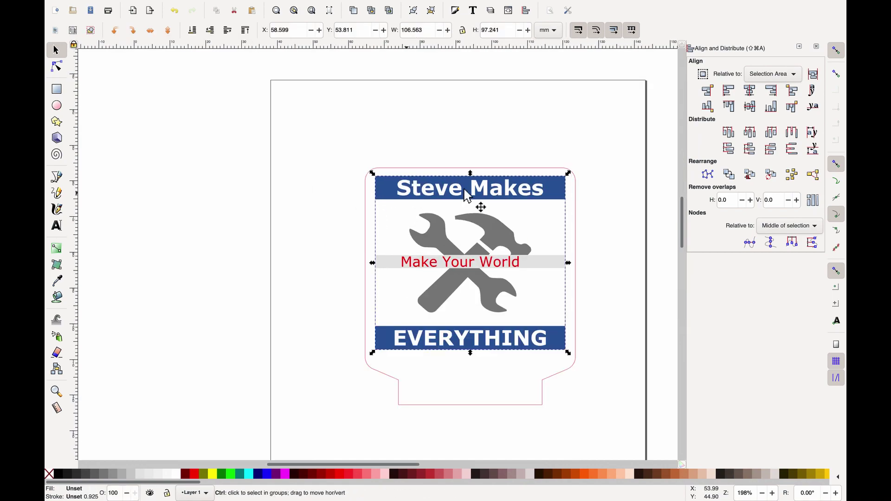
{"action": "right_click", "coordinate": [500, 195]}
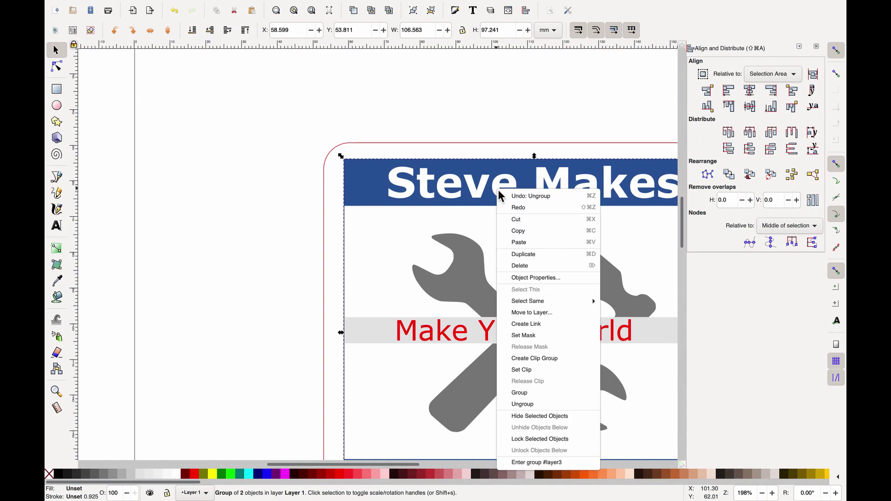
{"action": "left_click", "coordinate": [537, 409]}
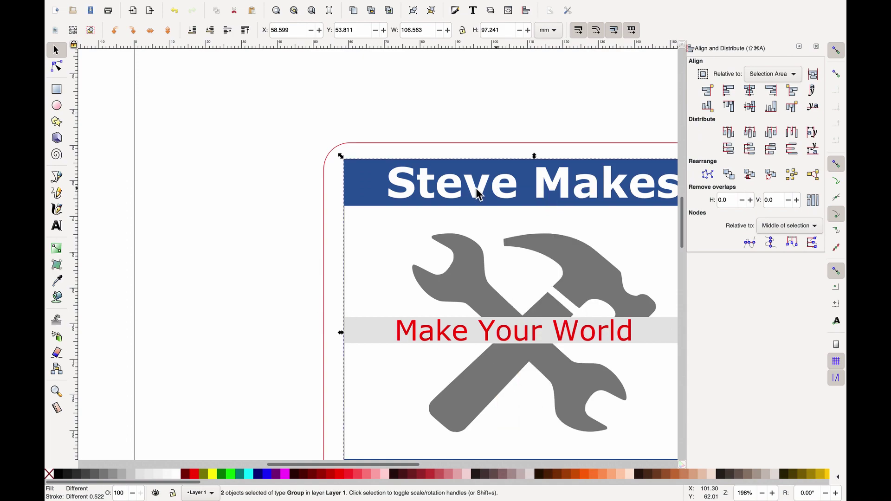
{"action": "key", "text": "Escape"}
Step: Break the eight-object group apart and select the 'Steve Makes' heading text (81.5 × 9.1 mm)
{"action": "left_click", "coordinate": [472, 209]}
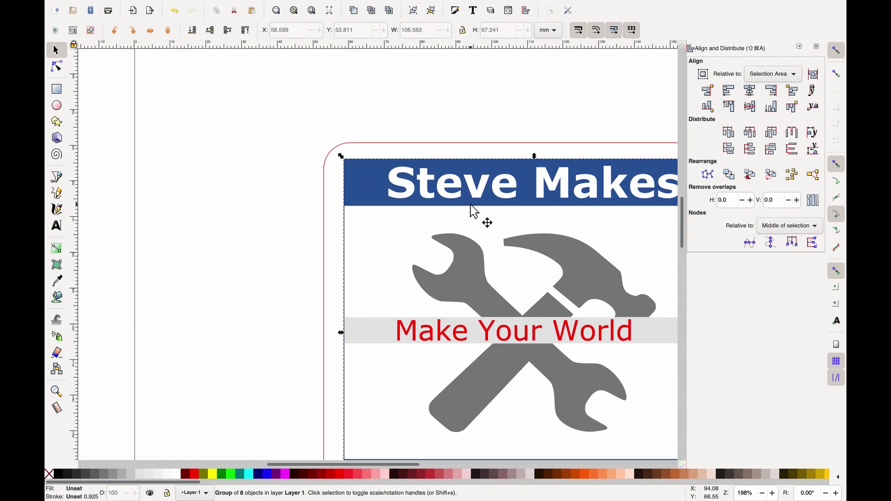
{"action": "right_click", "coordinate": [471, 205]}
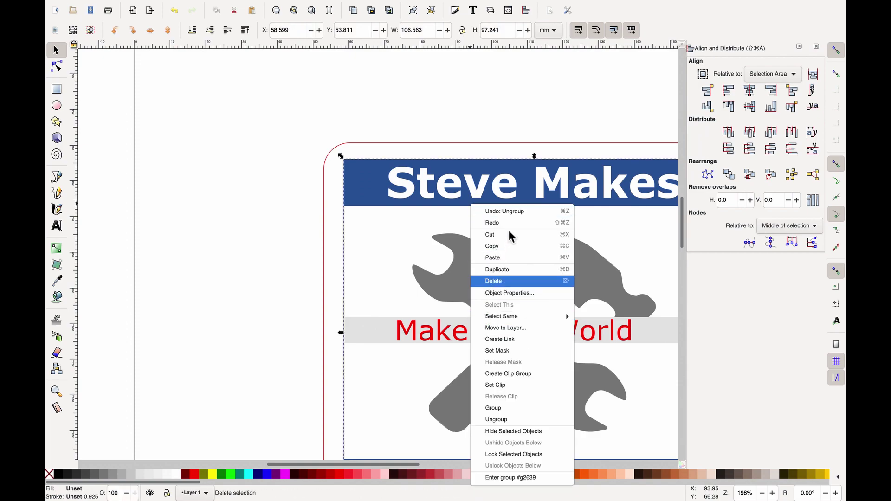
{"action": "left_click", "coordinate": [495, 419]}
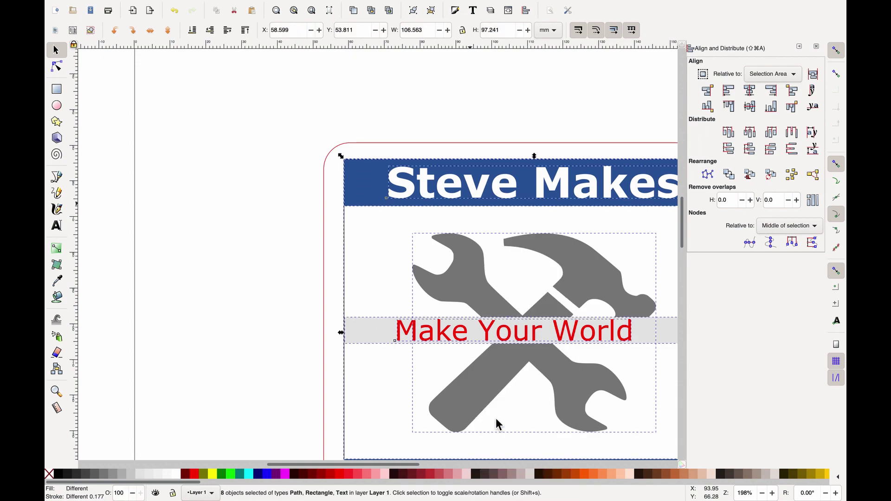
{"action": "key", "text": "Escape"}
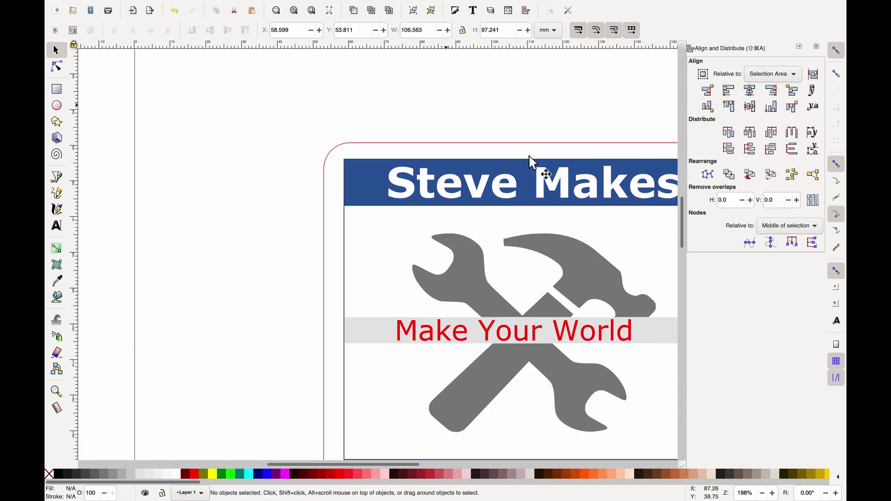
{"action": "left_click", "coordinate": [499, 196]}
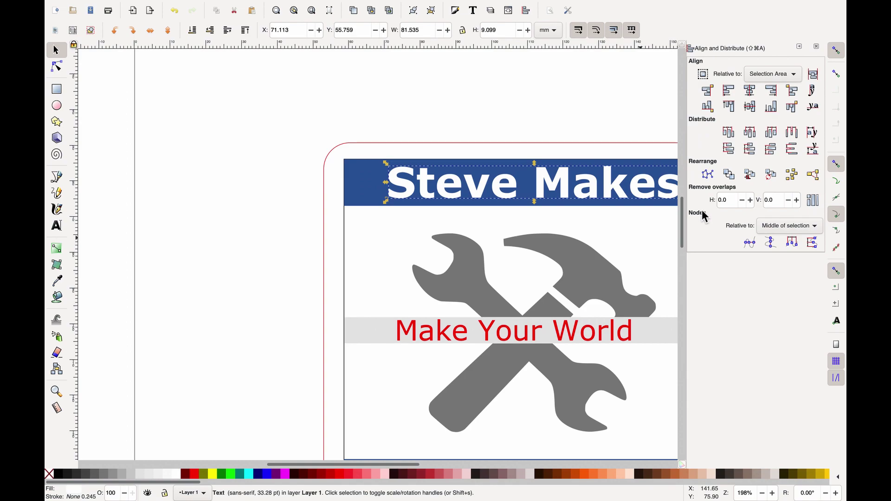
{"action": "left_click_drag", "start_coordinate": [372, 464], "coordinate": [425, 464]}
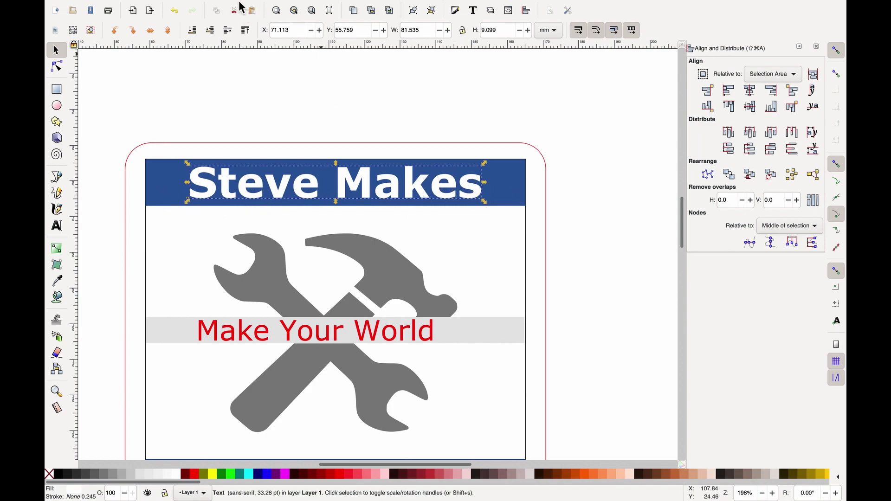
Step: Convert the 'Steve Makes' heading text to a path
{"action": "mouse_move", "coordinate": [240, 6]}
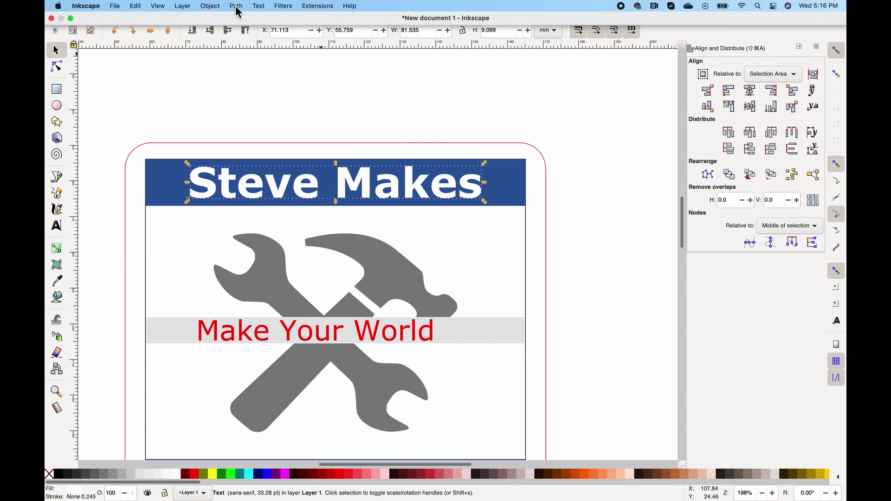
{"action": "left_click", "coordinate": [236, 6]}
{"action": "left_click", "coordinate": [248, 21]}
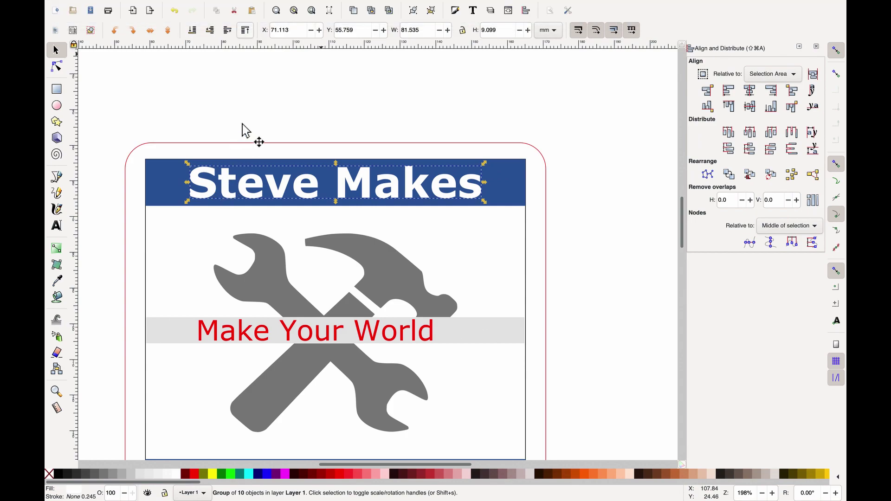
Step: Select all ten letter outlines with the Node tool and combine them into one path
{"action": "left_click", "coordinate": [58, 68]}
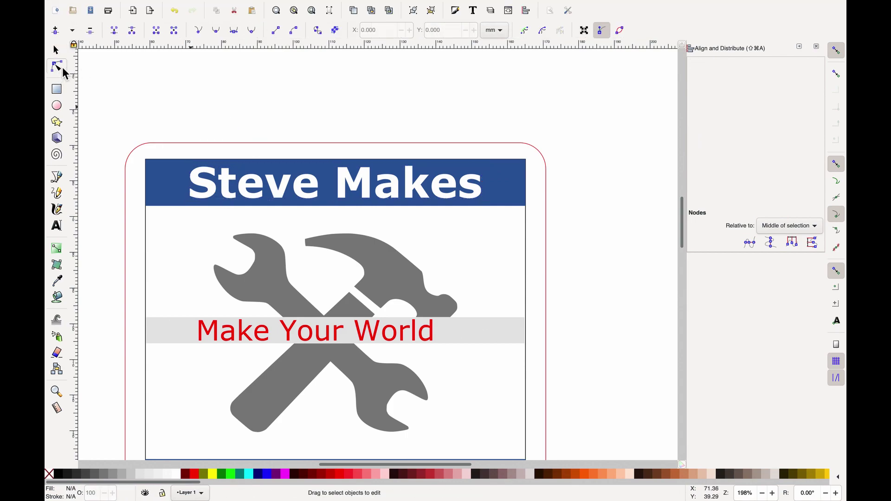
{"action": "left_click", "coordinate": [201, 182]}
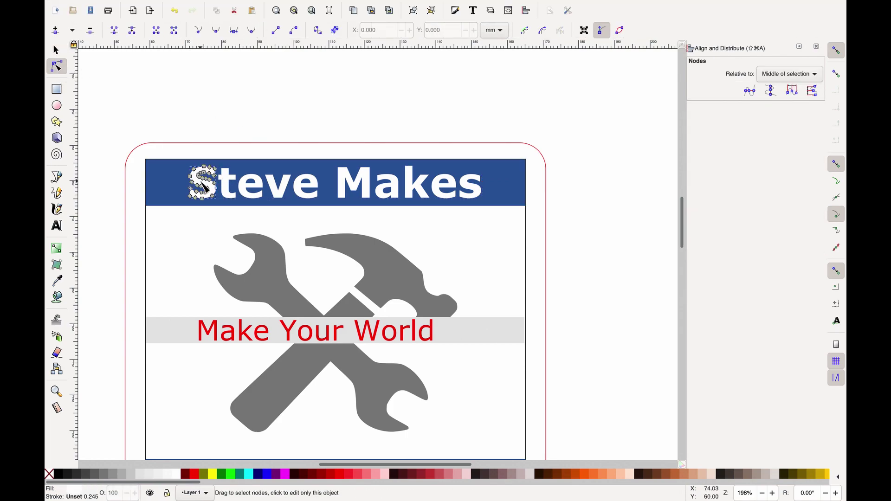
{"action": "left_click", "coordinate": [241, 185]}
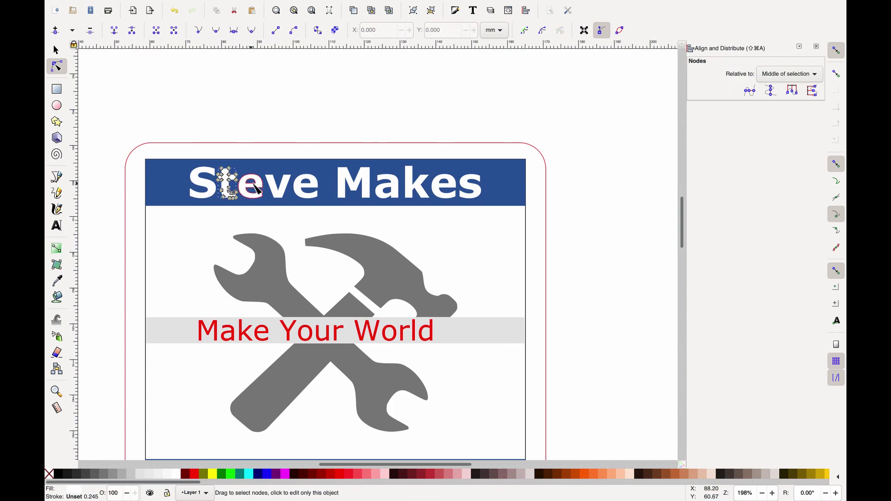
{"action": "left_click", "coordinate": [280, 192]}
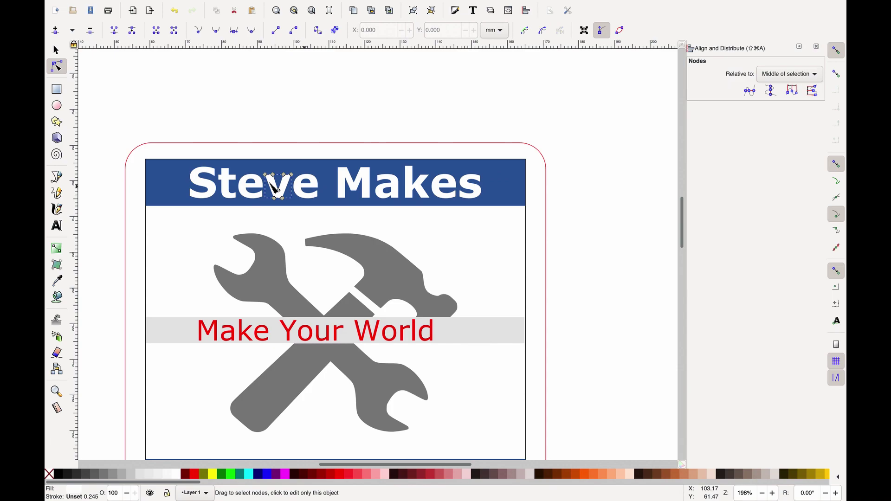
{"action": "key", "text": "shift"}
{"action": "left_click", "coordinate": [204, 188], "text": "shift"}
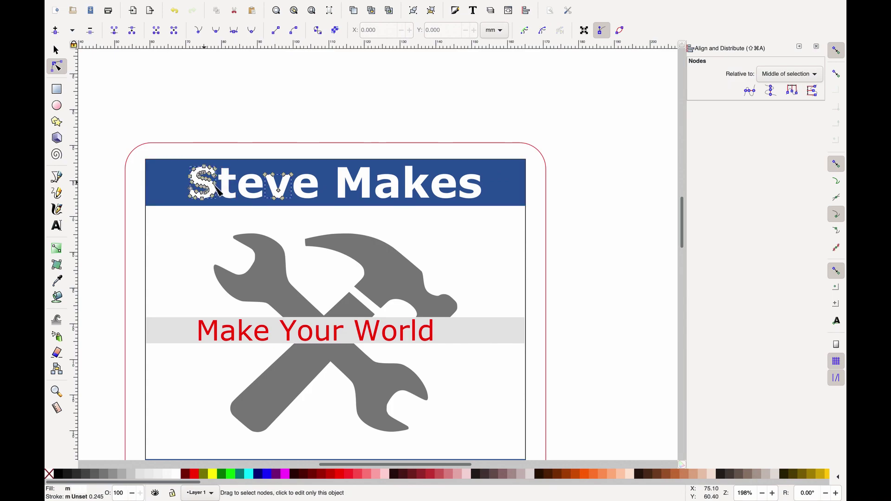
{"action": "left_click", "coordinate": [225, 188], "text": "shift"}
{"action": "left_click", "coordinate": [248, 193], "text": "shift"}
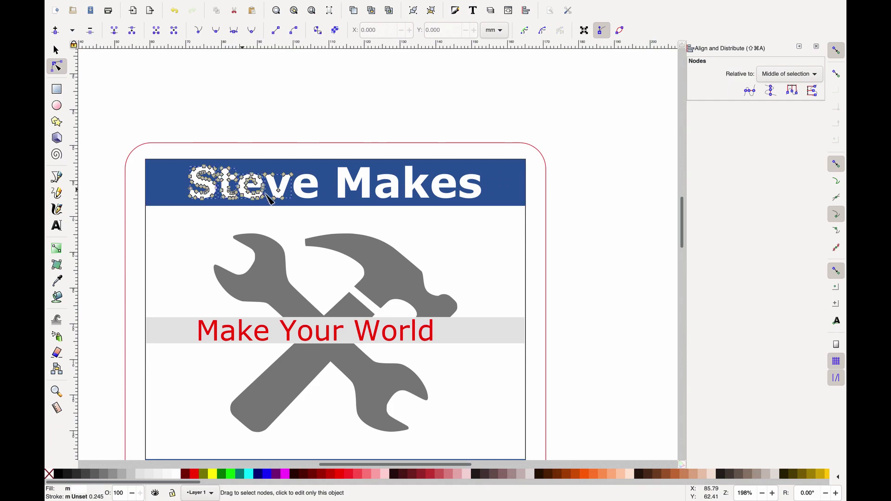
{"action": "left_click", "coordinate": [305, 192], "text": "shift"}
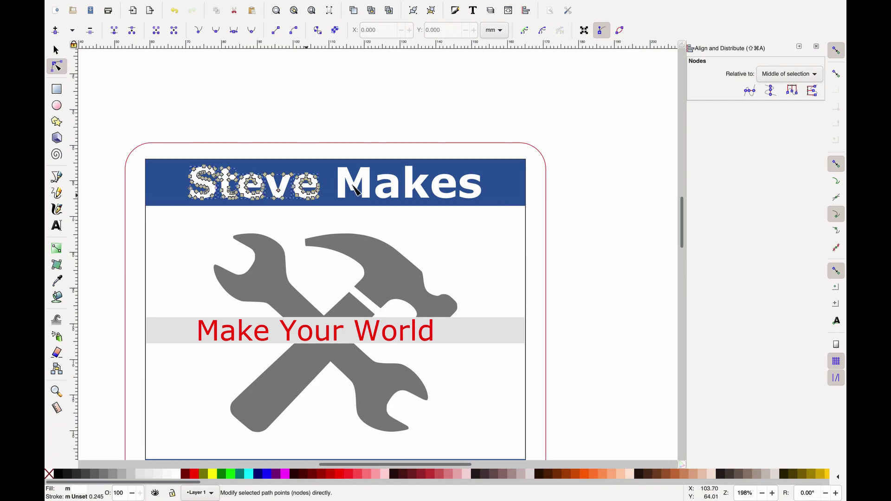
{"action": "left_click", "coordinate": [355, 188], "text": "shift"}
{"action": "left_click", "coordinate": [388, 191], "text": "shift"}
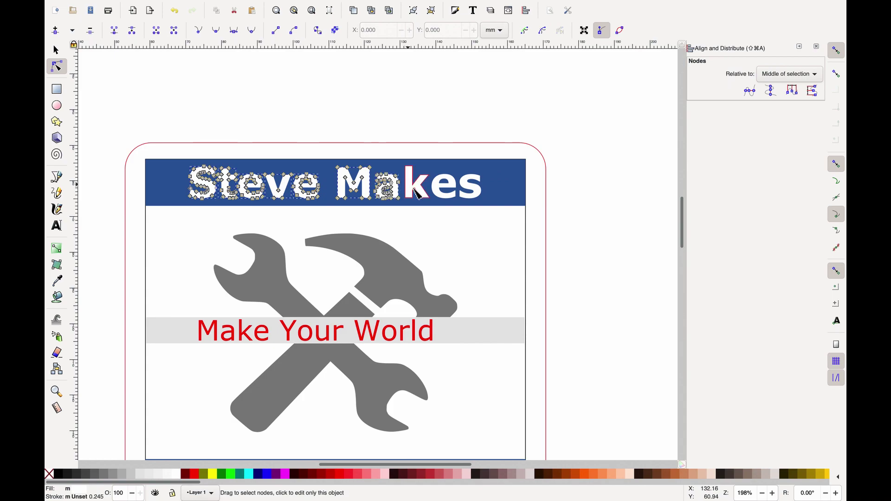
{"action": "left_click", "coordinate": [415, 188], "text": "shift"}
{"action": "left_click", "coordinate": [441, 195], "text": "shift"}
{"action": "left_click", "coordinate": [476, 191], "text": "shift"}
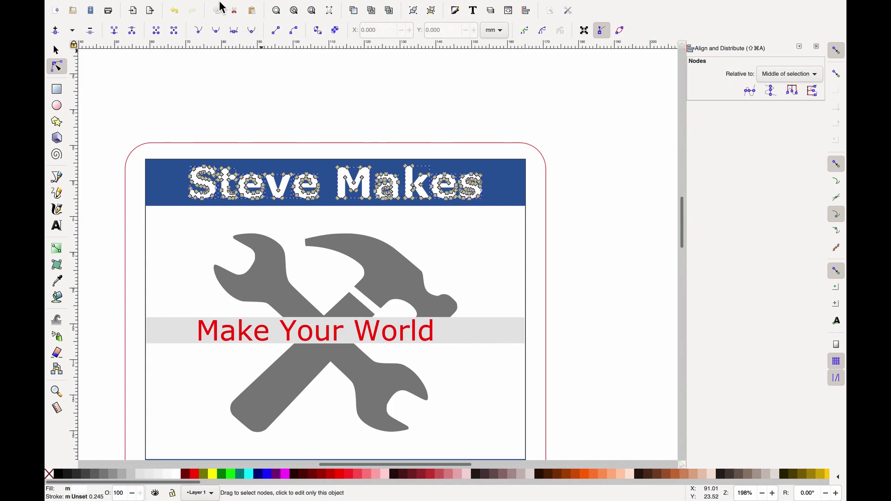
{"action": "left_click", "coordinate": [236, 6]}
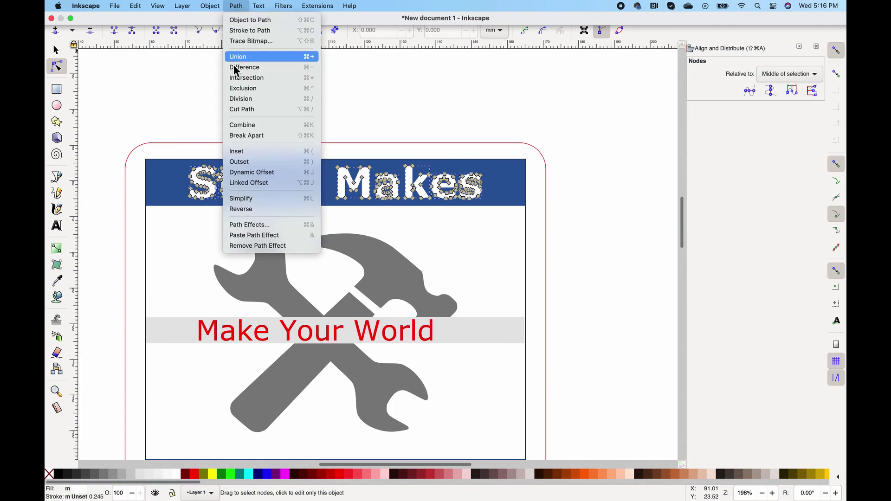
{"action": "left_click", "coordinate": [249, 130]}
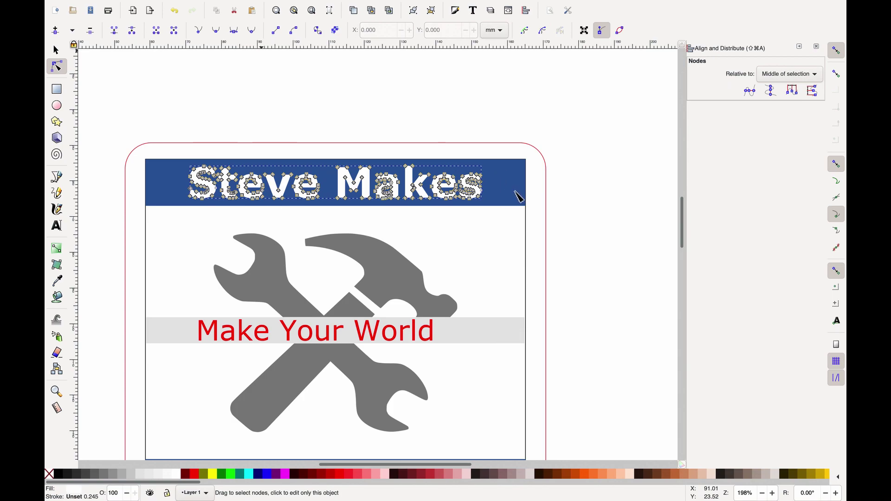
Step: Cut the combined letters out of the blue header rectangle with Path > Difference
{"action": "left_click", "coordinate": [496, 194]}
{"action": "left_click", "coordinate": [443, 192]}
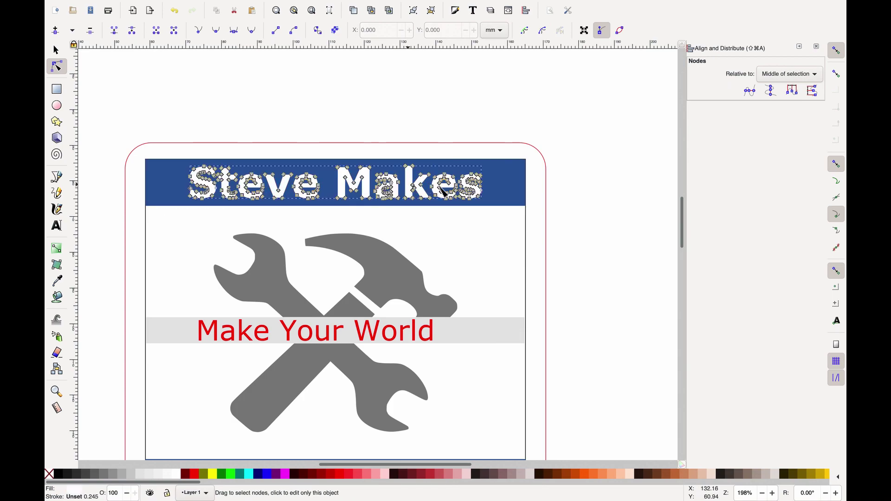
{"action": "left_click", "coordinate": [168, 187], "text": "shift"}
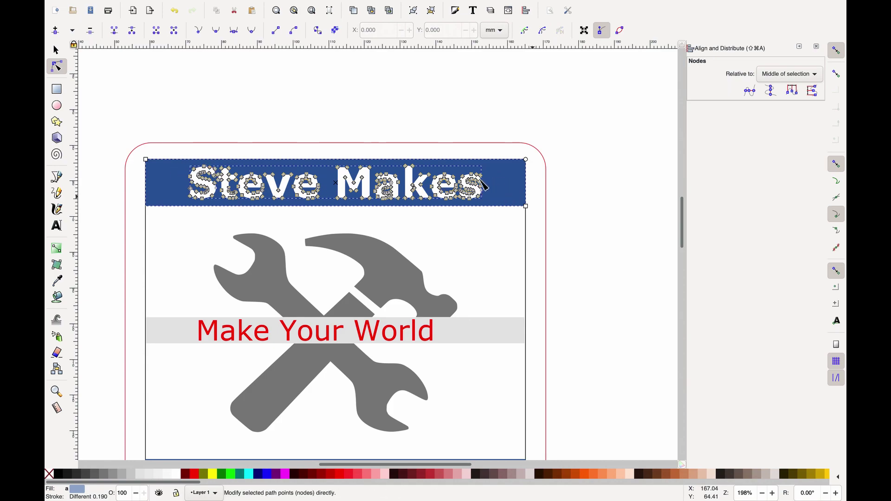
{"action": "left_click", "coordinate": [237, 6]}
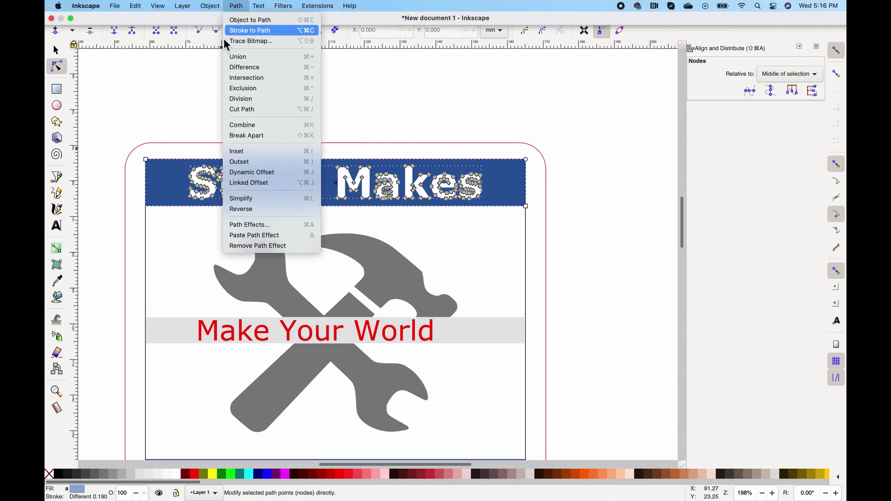
{"action": "left_click", "coordinate": [243, 68]}
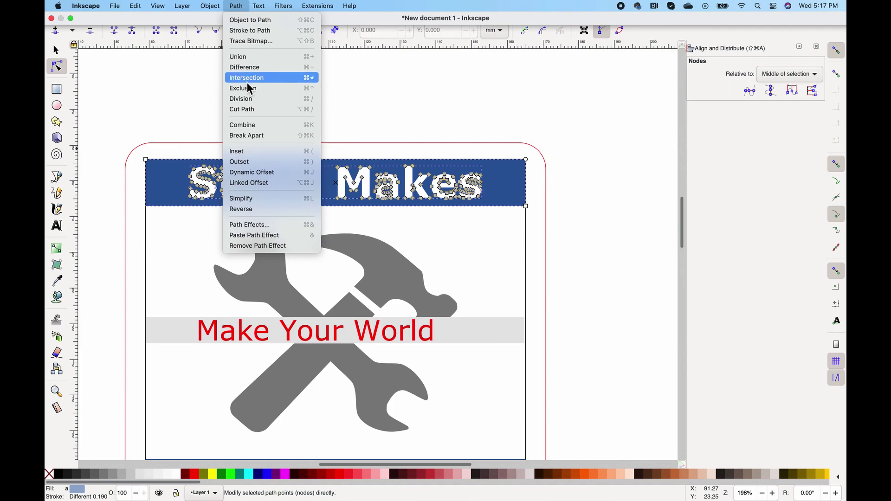
{"action": "left_click", "coordinate": [589, 250]}
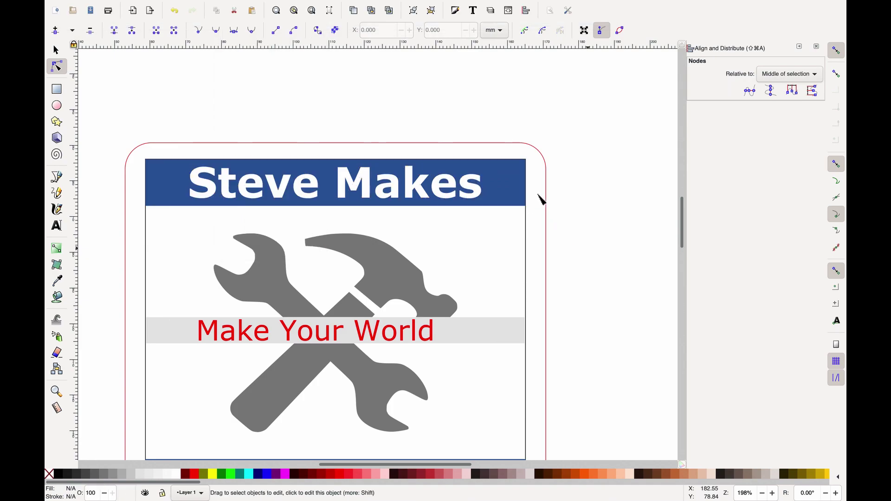
{"action": "left_click", "coordinate": [513, 183]}
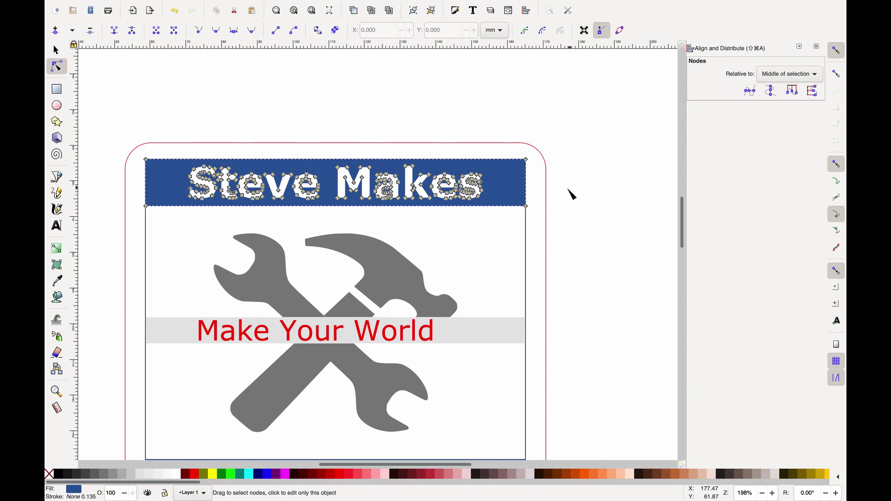
{"action": "key", "text": "shift+alt+d"}
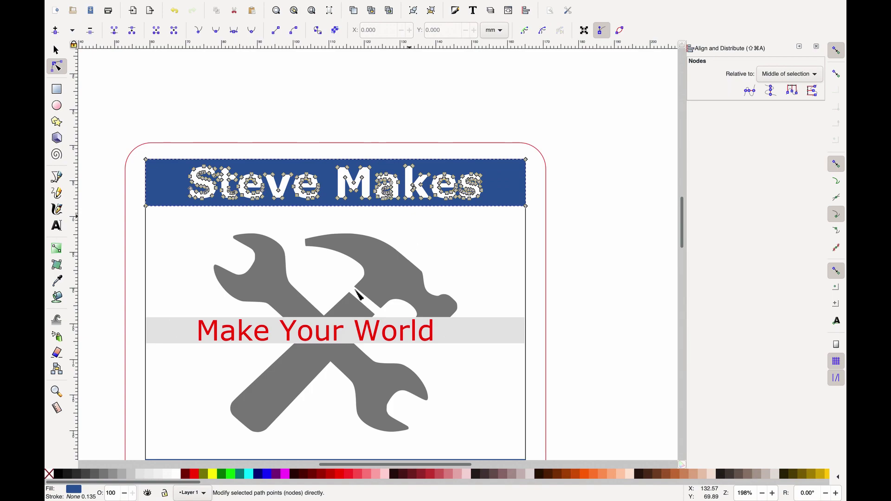
{"action": "scroll", "coordinate": [388, 318], "scroll_direction": "down", "scroll_amount": 5}
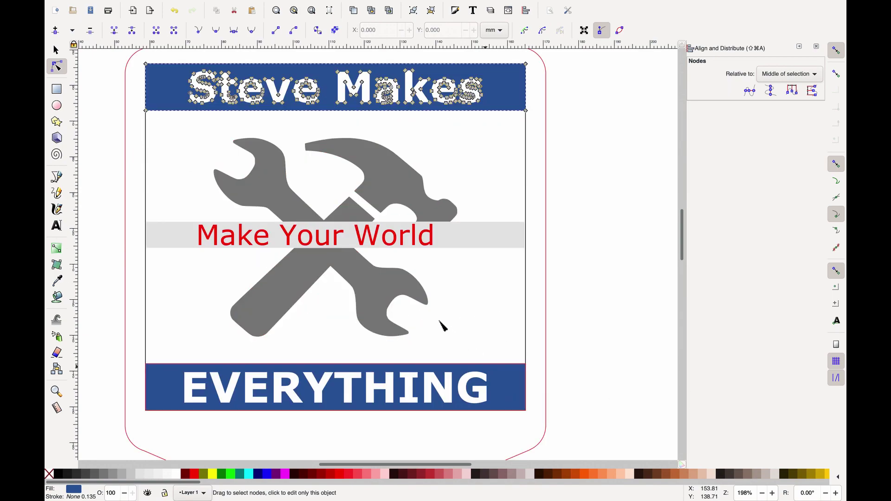
{"action": "scroll", "coordinate": [367, 297], "scroll_direction": "down", "scroll_amount": 2}
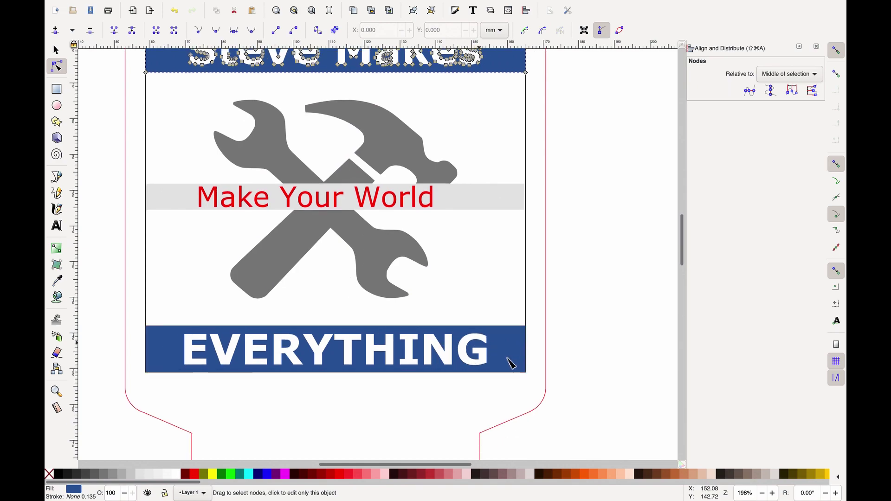
{"action": "left_click", "coordinate": [388, 147]}
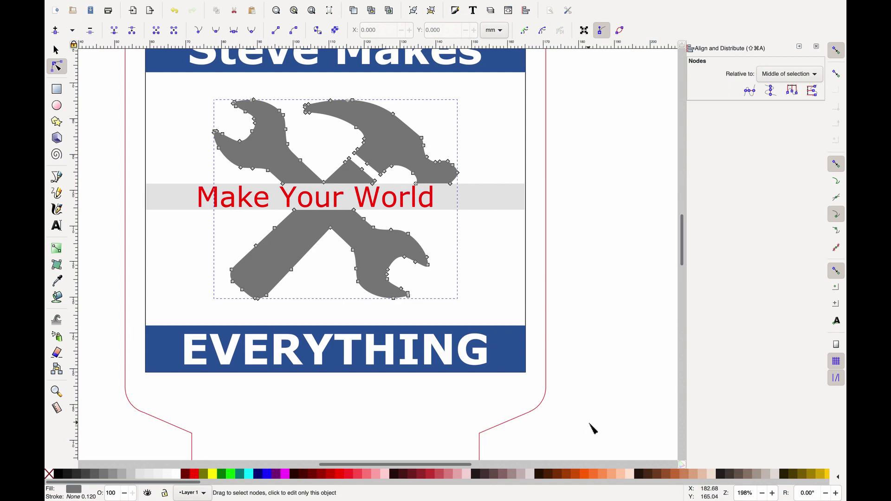
{"action": "scroll", "coordinate": [589, 421], "scroll_direction": "up", "scroll_amount": 3}
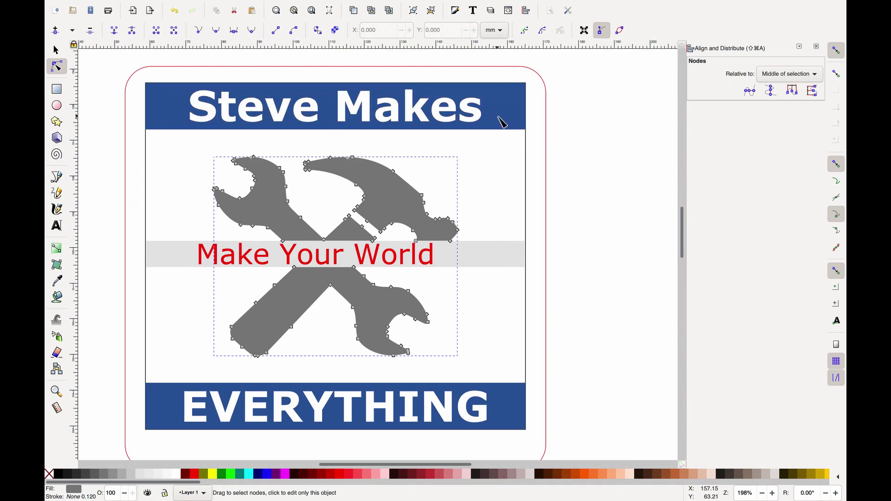
{"action": "scroll", "coordinate": [503, 123], "scroll_direction": "down", "scroll_amount": 4}
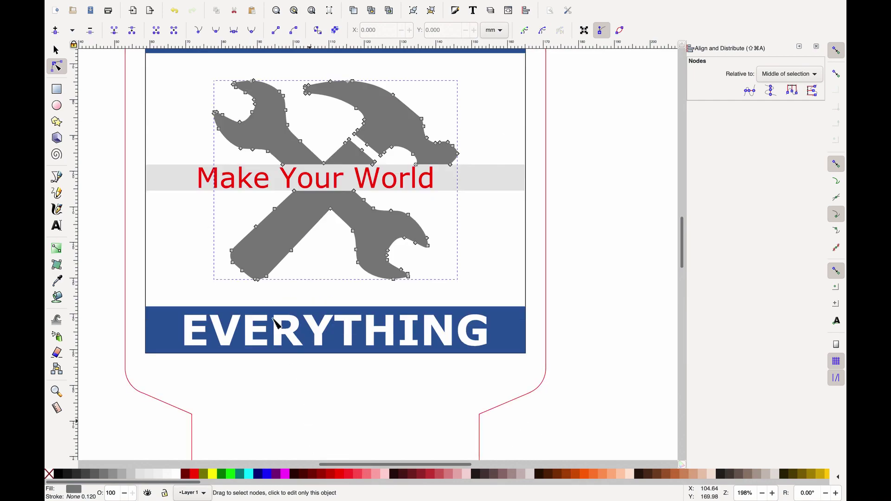
Step: In Save a Copy, switch the file type from DXF R14 to Portable Document Format (*.pdf), then cancel
{"action": "mouse_move", "coordinate": [83, 6]}
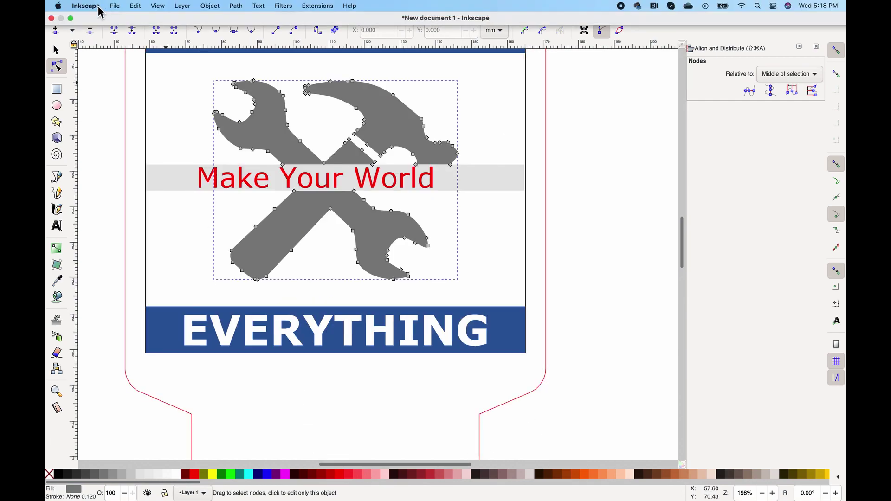
{"action": "left_click", "coordinate": [114, 6]}
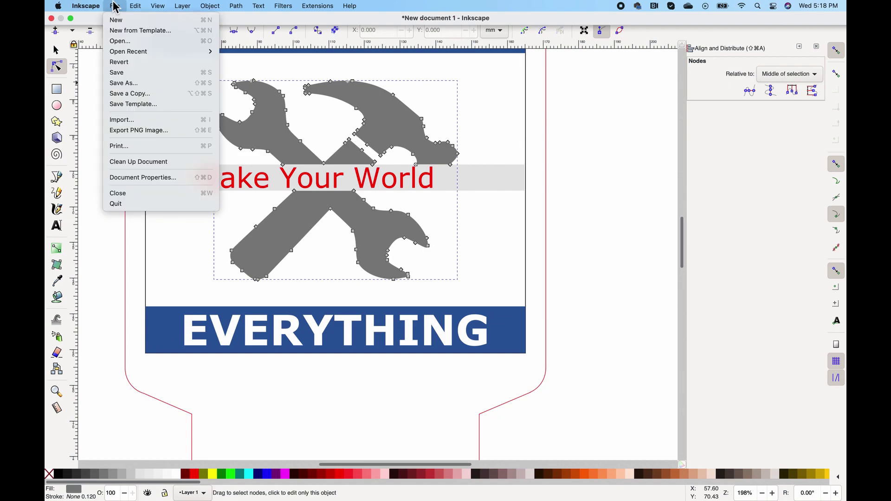
{"action": "left_click", "coordinate": [141, 95]}
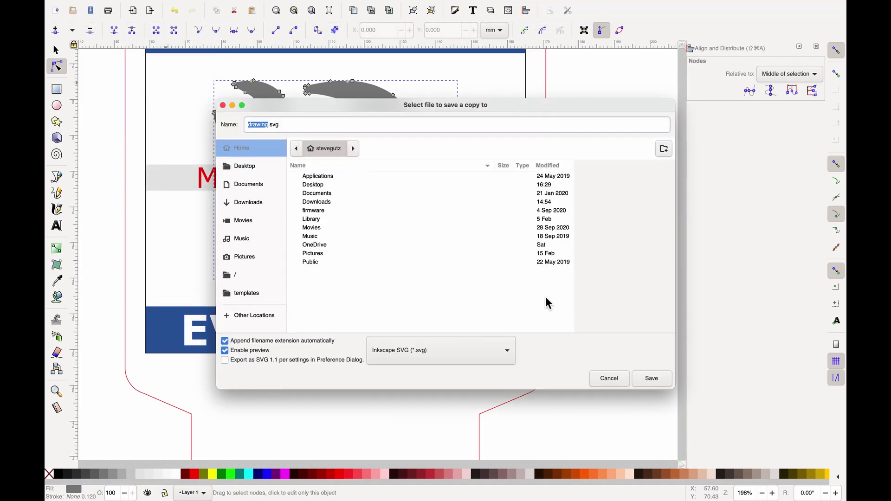
{"action": "left_click", "coordinate": [477, 356]}
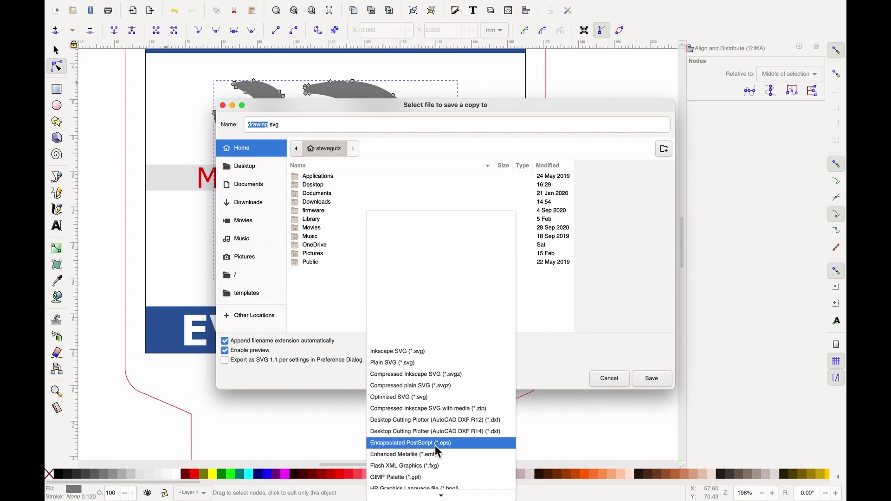
{"action": "left_click", "coordinate": [482, 351]}
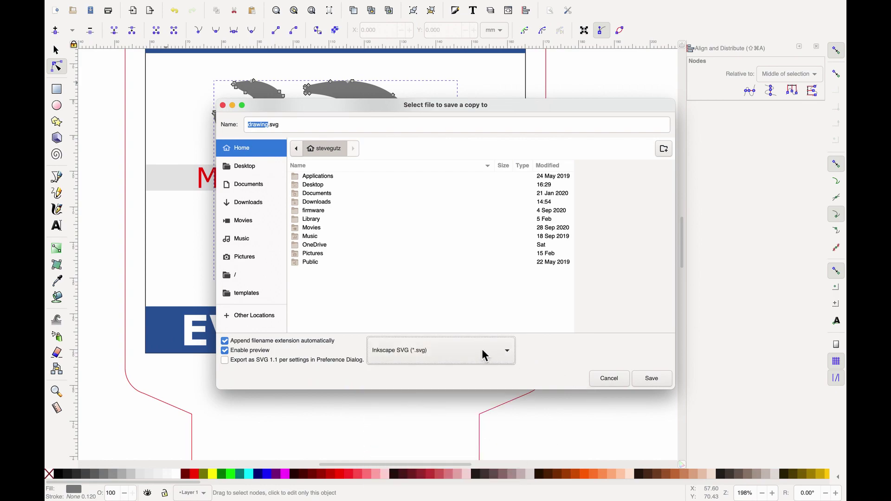
{"action": "scroll", "coordinate": [482, 358], "scroll_direction": "down", "scroll_amount": 7}
{"action": "left_click", "coordinate": [513, 352]}
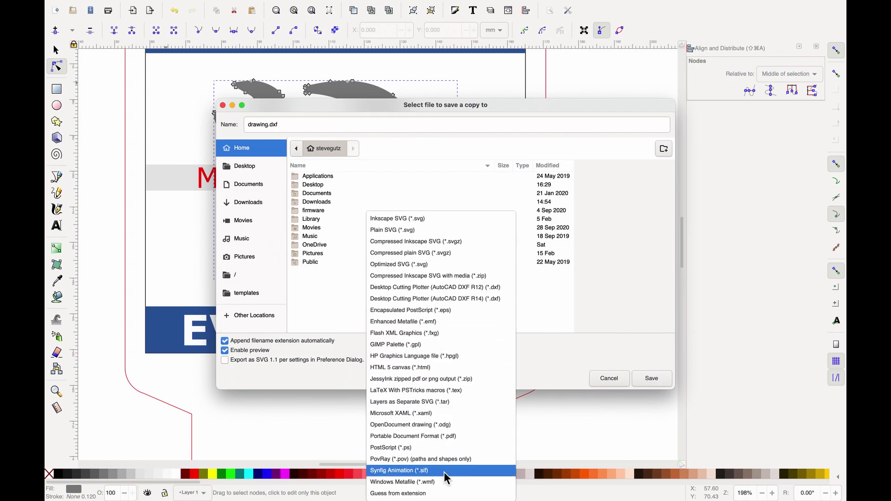
{"action": "left_click", "coordinate": [438, 437]}
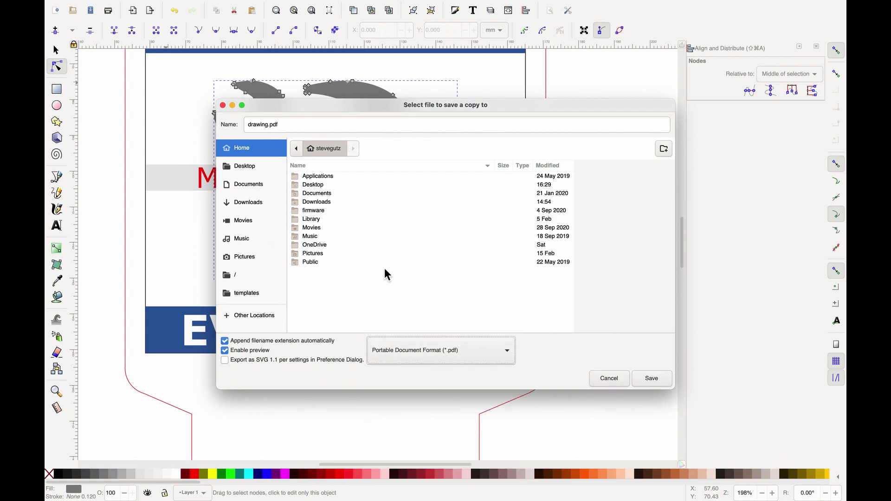
{"action": "left_click", "coordinate": [594, 376]}
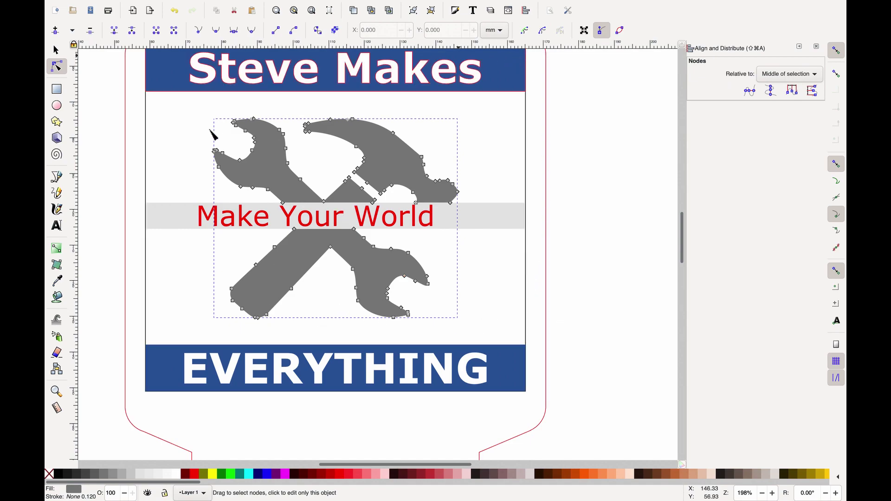
Step: Select the sign's outer border rectangle, then the red outline path, to inspect them
{"action": "left_click", "coordinate": [146, 208]}
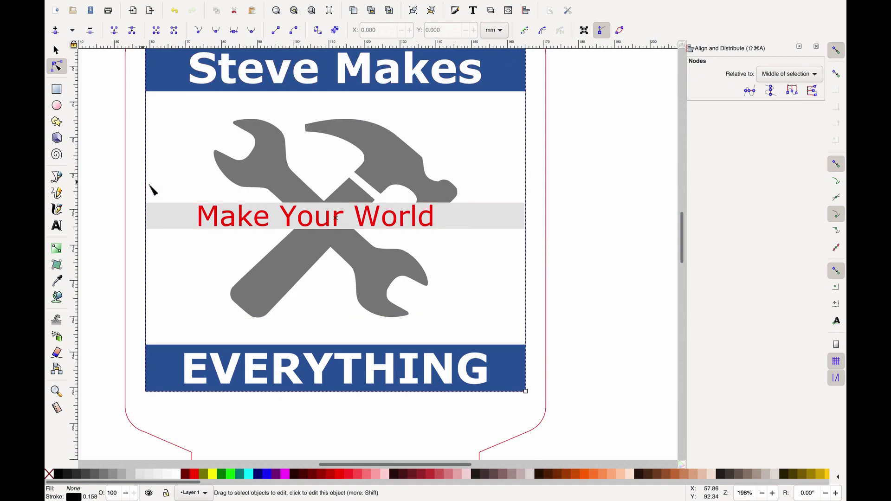
{"action": "left_click", "coordinate": [547, 259]}
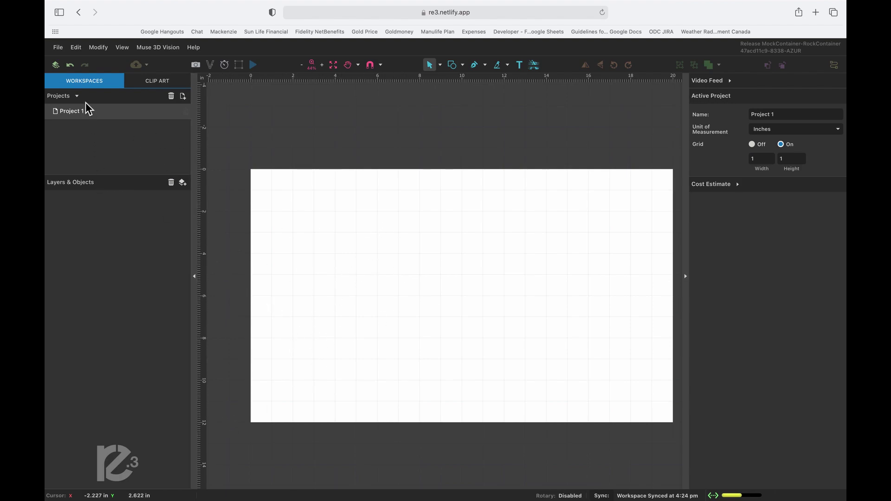
Step: Import edge lit sign.pdf into Project 1 as vector content
{"action": "left_click", "coordinate": [59, 48]}
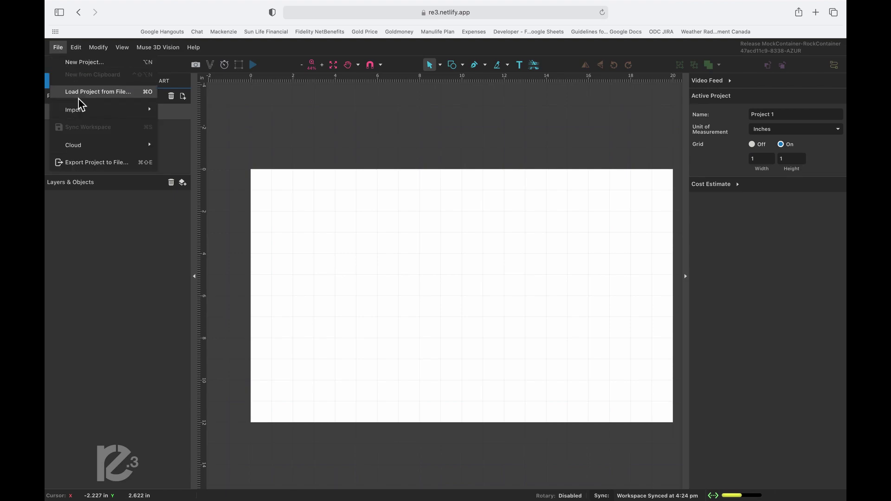
{"action": "mouse_move", "coordinate": [86, 114]}
{"action": "left_click", "coordinate": [195, 115]}
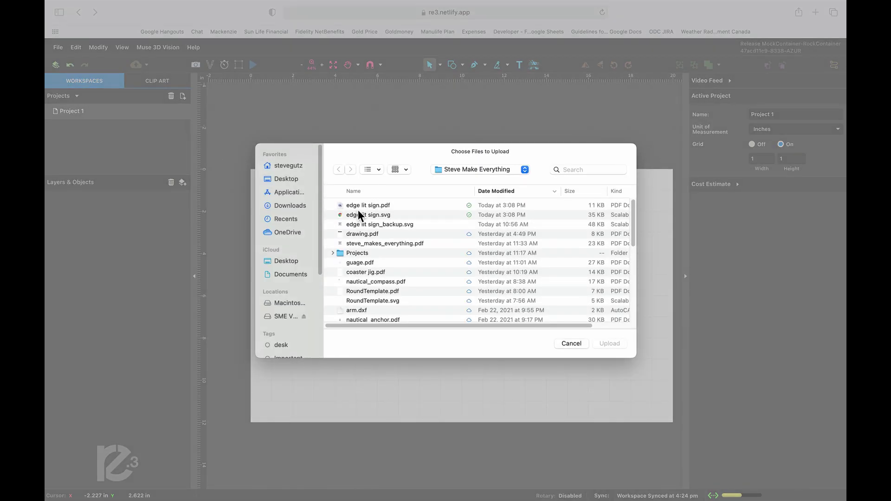
{"action": "left_click", "coordinate": [359, 207]}
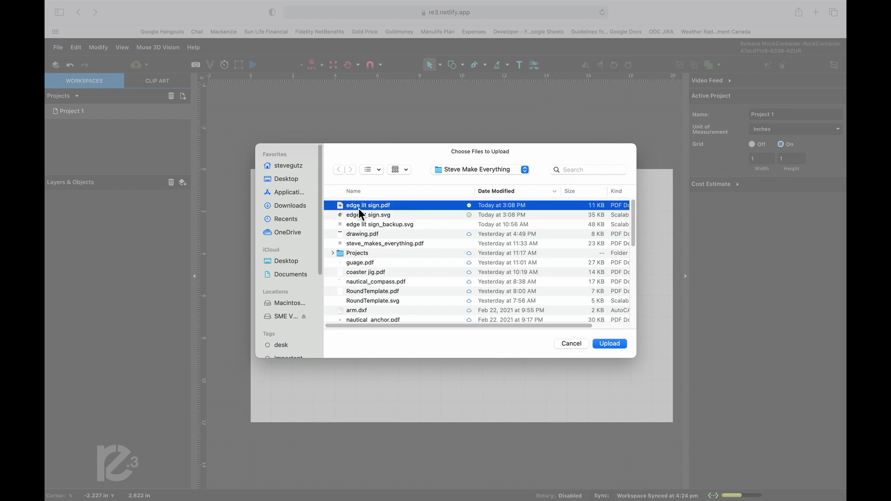
{"action": "left_click", "coordinate": [609, 344]}
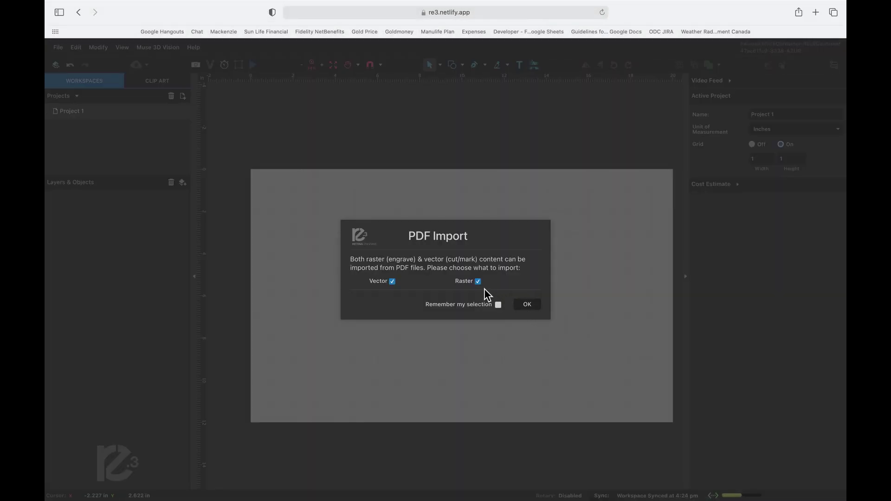
{"action": "left_click", "coordinate": [528, 305]}
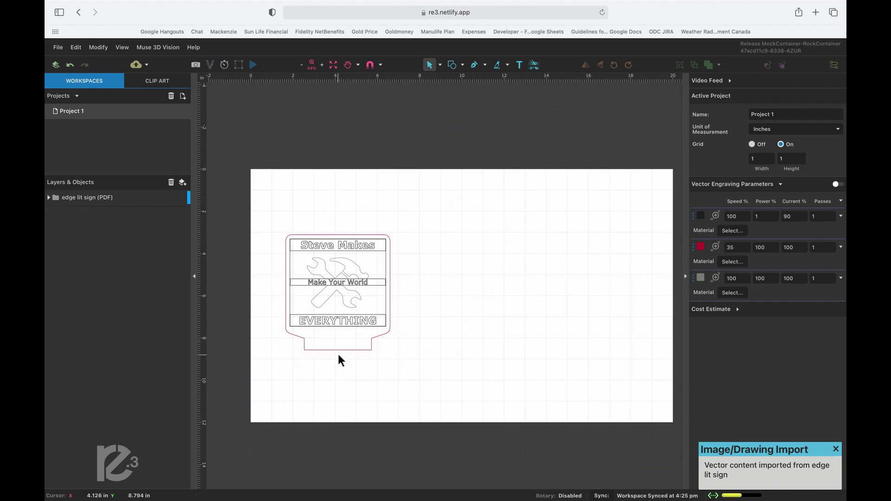
Step: Expand the edge lit sign (PDF) and vector layers, then select element0 and element1
{"action": "left_click", "coordinate": [49, 198]}
{"action": "left_click", "coordinate": [58, 214]}
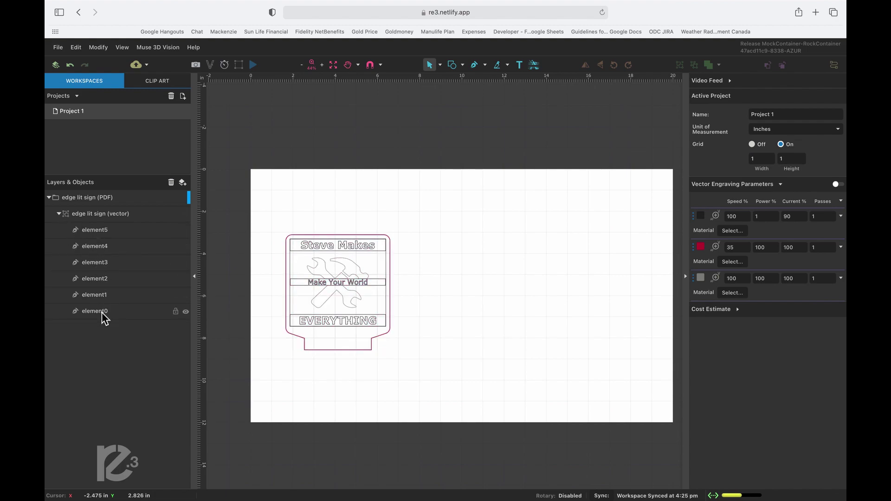
{"action": "left_click", "coordinate": [104, 319]}
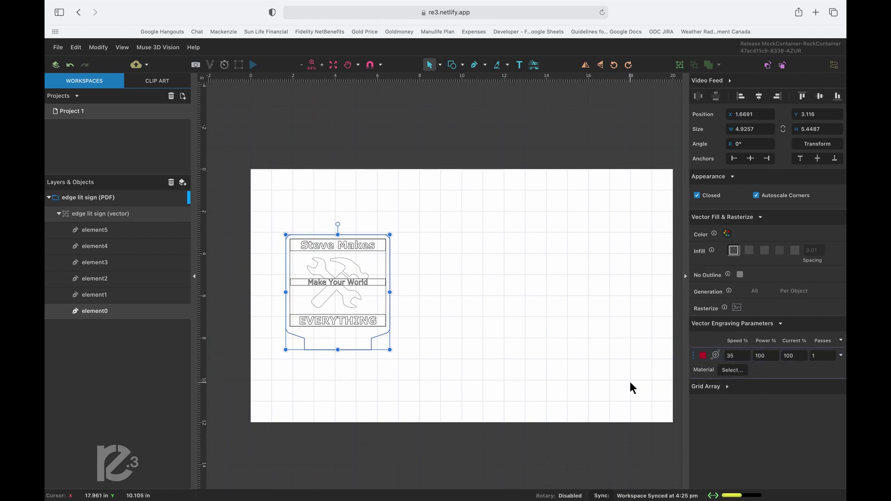
{"action": "left_click", "coordinate": [93, 296]}
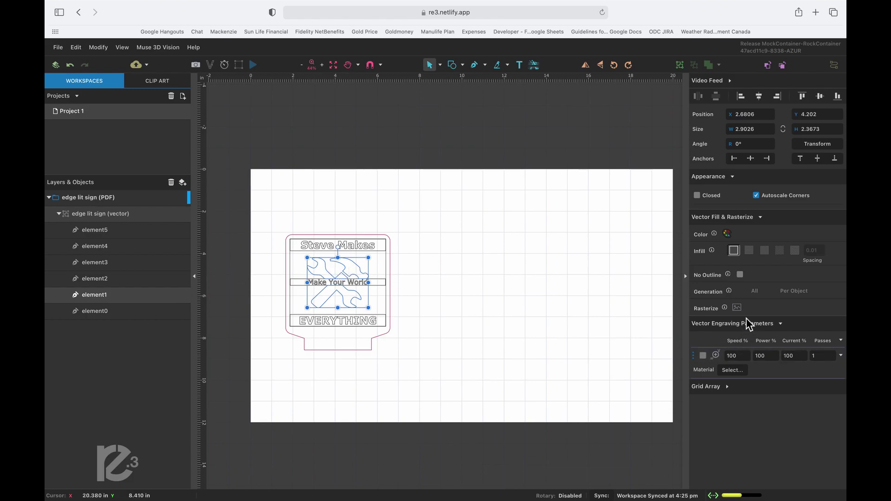
Step: Give the hammer-and-wrench (element1) a line infill coloured purple
{"action": "left_click", "coordinate": [750, 253]}
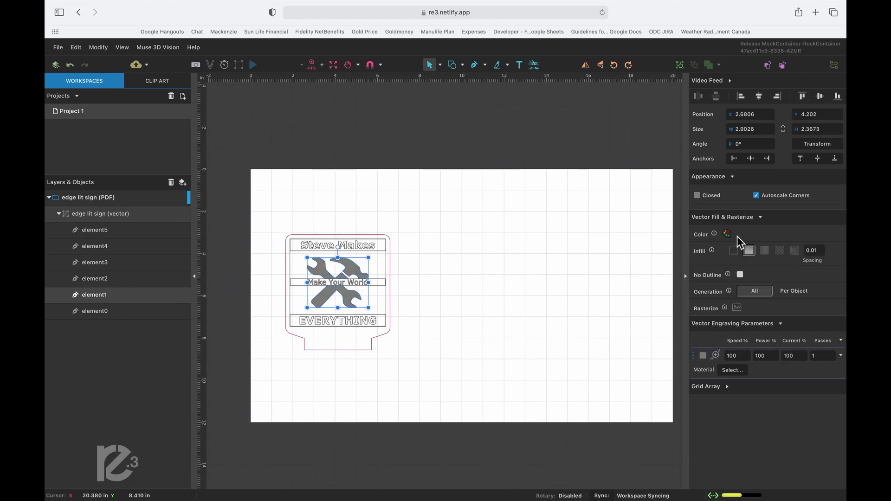
{"action": "left_click", "coordinate": [727, 234]}
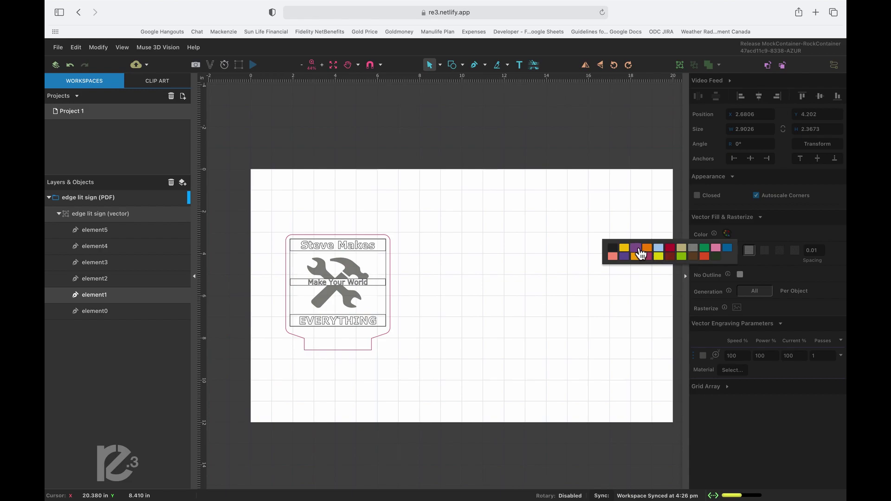
{"action": "left_click", "coordinate": [640, 255]}
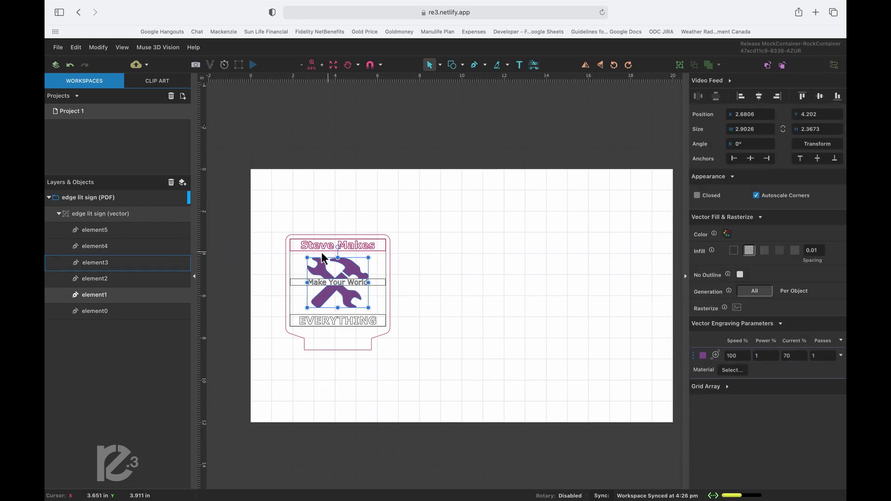
Step: Fill the Steve Makes bar (element3) with horizontal lines in yellow
{"action": "left_click", "coordinate": [92, 278]}
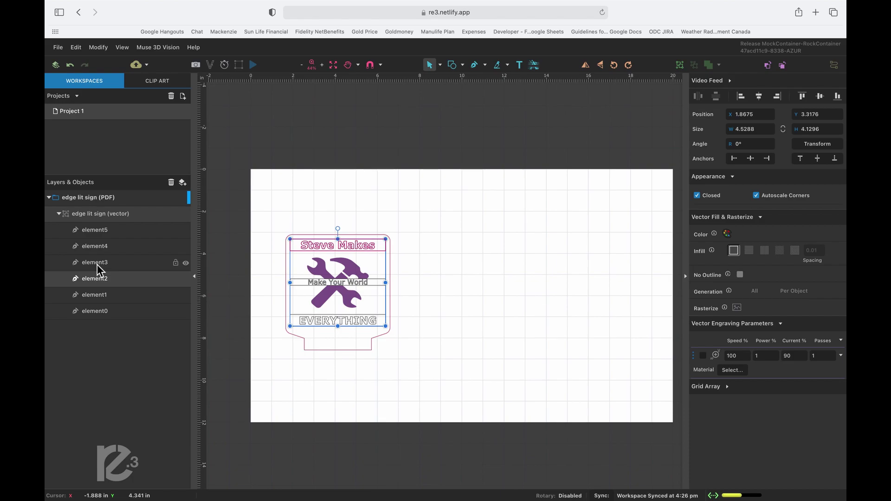
{"action": "left_click", "coordinate": [96, 266]}
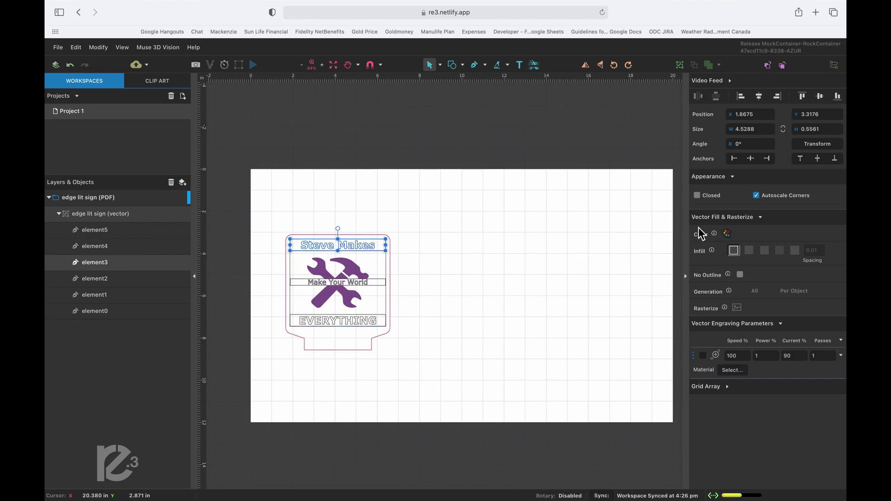
{"action": "left_click", "coordinate": [749, 252]}
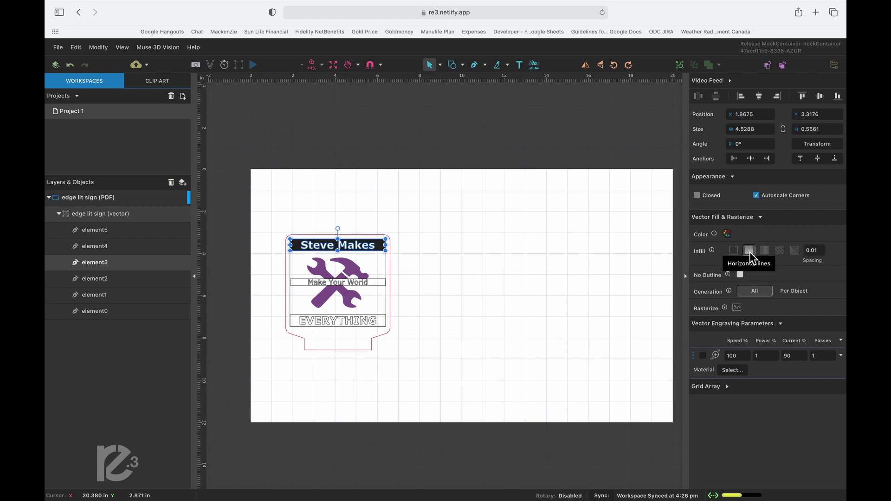
{"action": "left_click", "coordinate": [731, 233]}
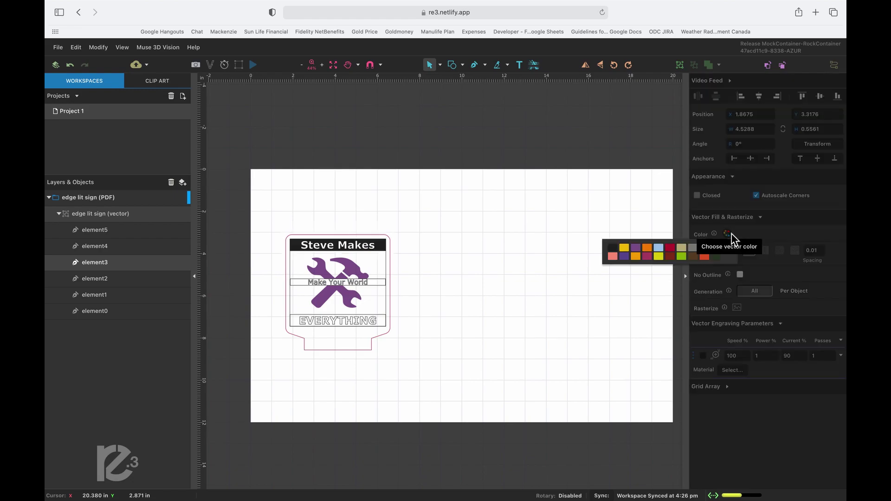
{"action": "left_click", "coordinate": [624, 249]}
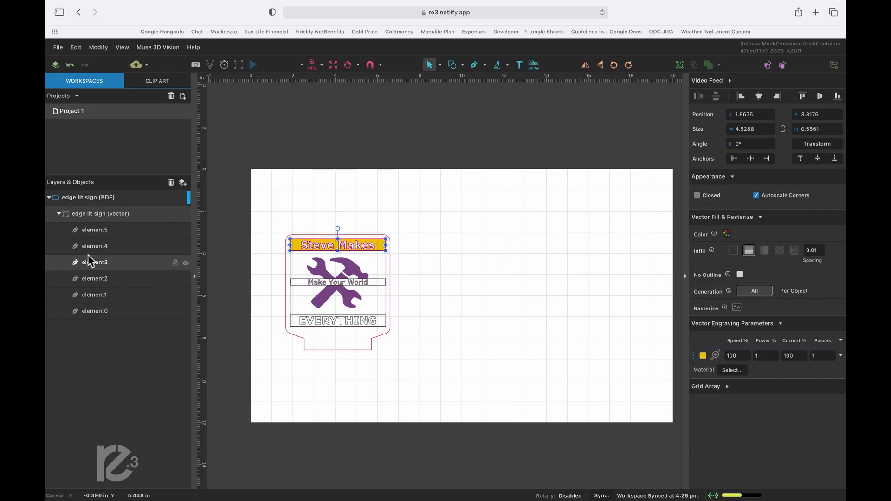
Step: Line-fill the Make Your World bar, and fill EVERYTHING (element5) purple
{"action": "left_click", "coordinate": [105, 246]}
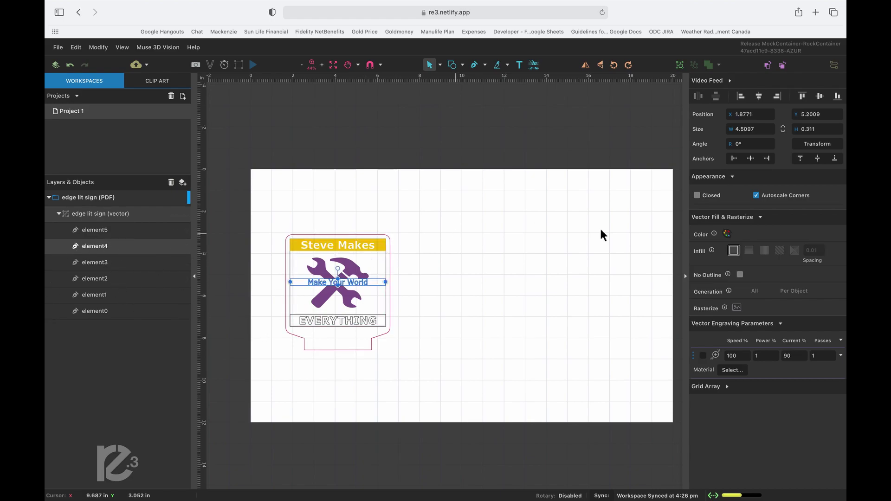
{"action": "left_click", "coordinate": [749, 251]}
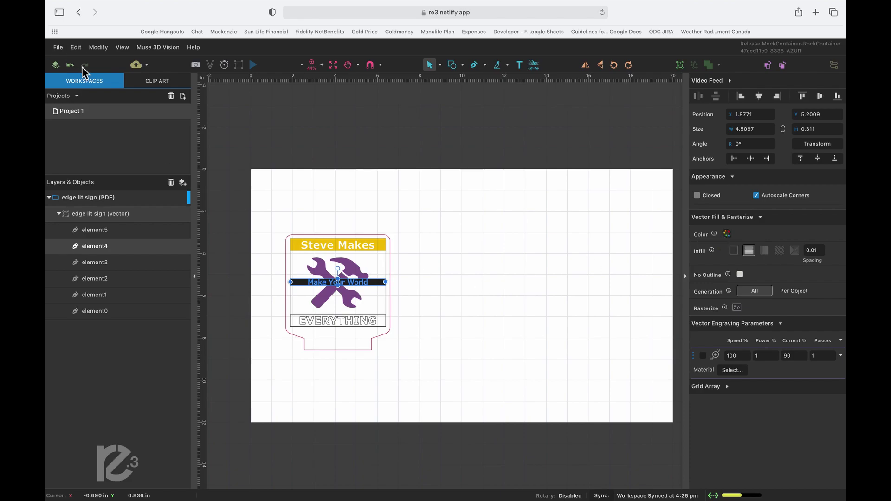
{"action": "left_click", "coordinate": [97, 233]}
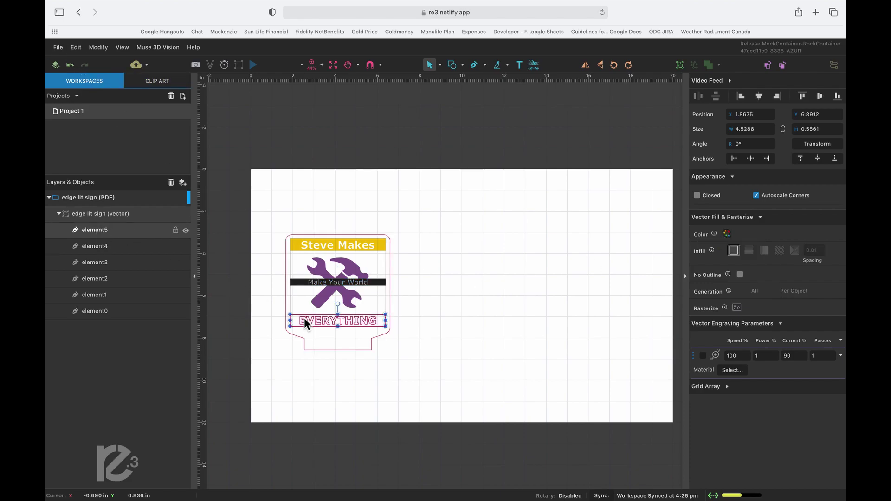
{"action": "left_click", "coordinate": [748, 252]}
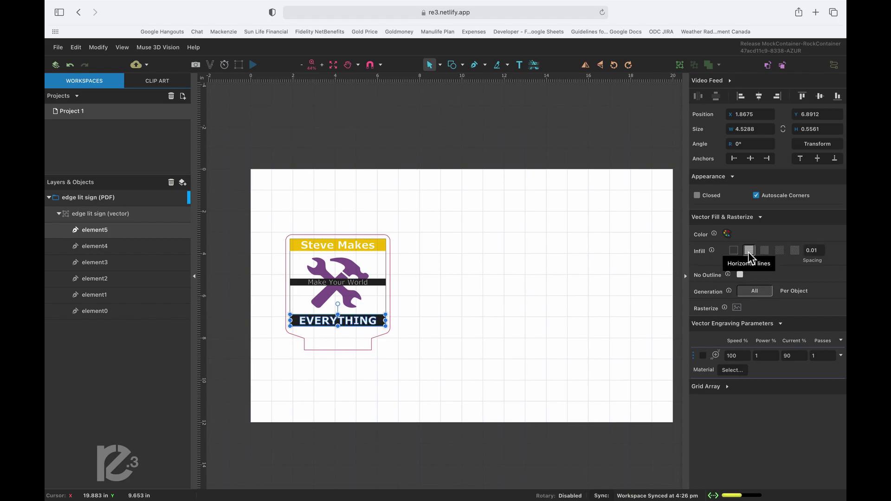
{"action": "left_click", "coordinate": [727, 234]}
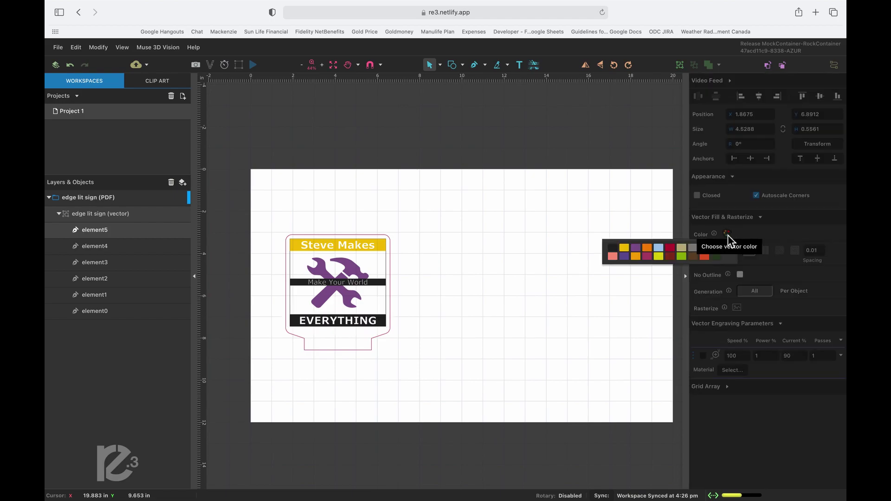
{"action": "left_click", "coordinate": [637, 249]}
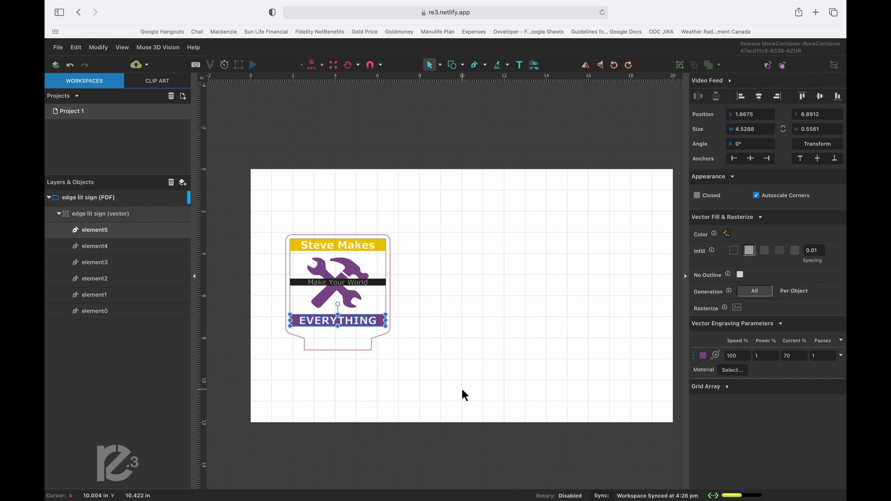
{"action": "left_click", "coordinate": [392, 355]}
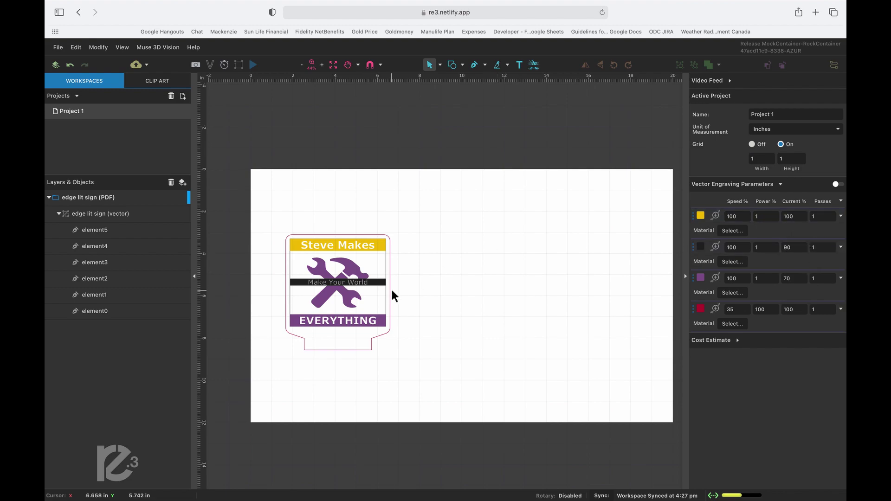
{"action": "left_click", "coordinate": [379, 287]}
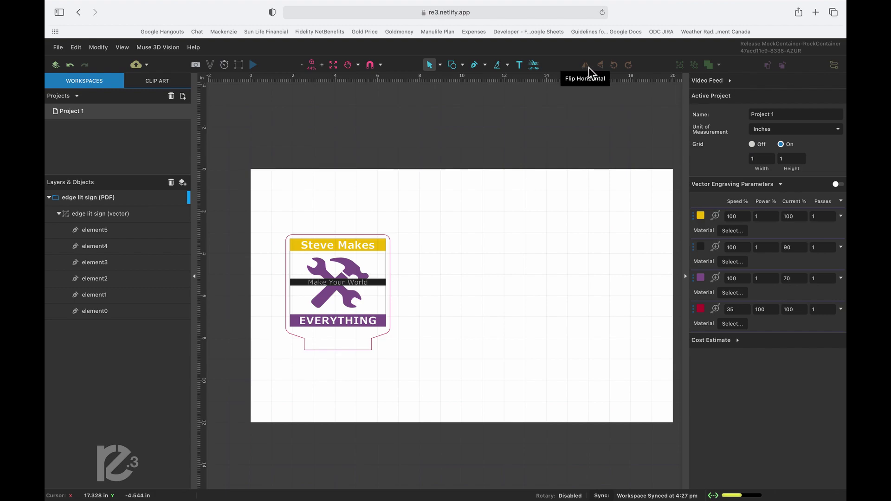
Step: Flip the edge lit sign (PDF) layer horizontally so Steve Makes, Make Your World and EVERYTHING read backwards
{"action": "left_click", "coordinate": [103, 199]}
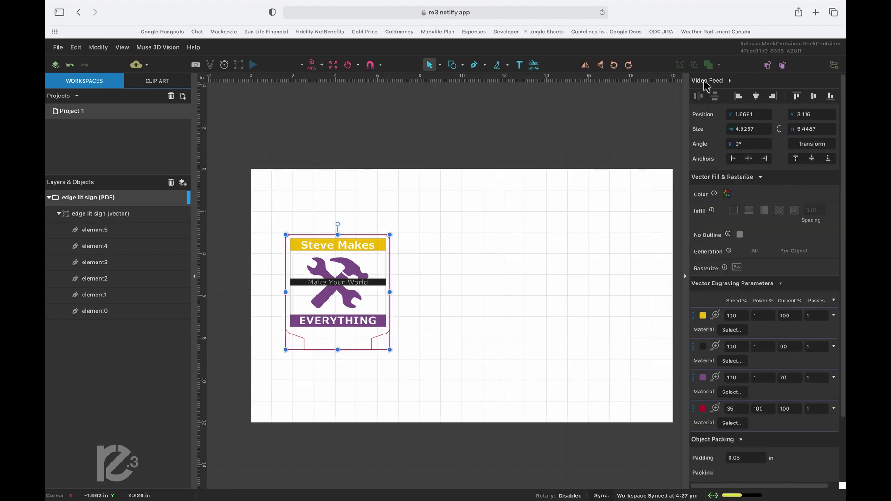
{"action": "left_click", "coordinate": [586, 64]}
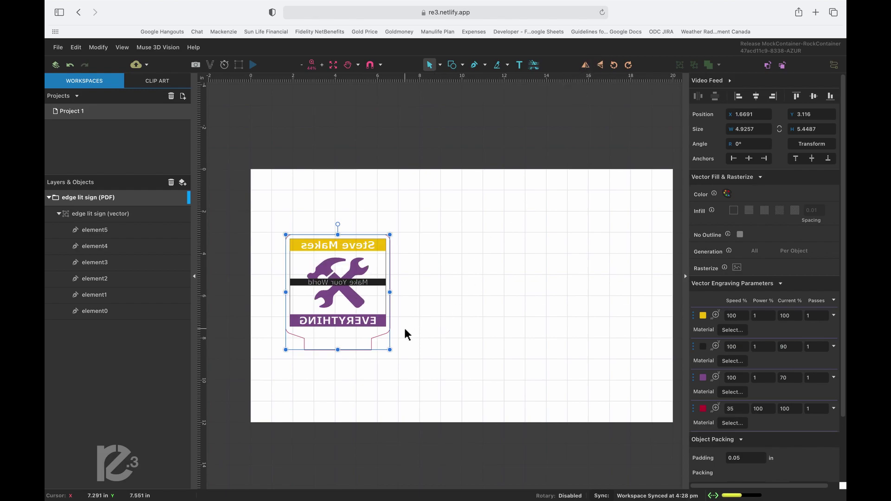